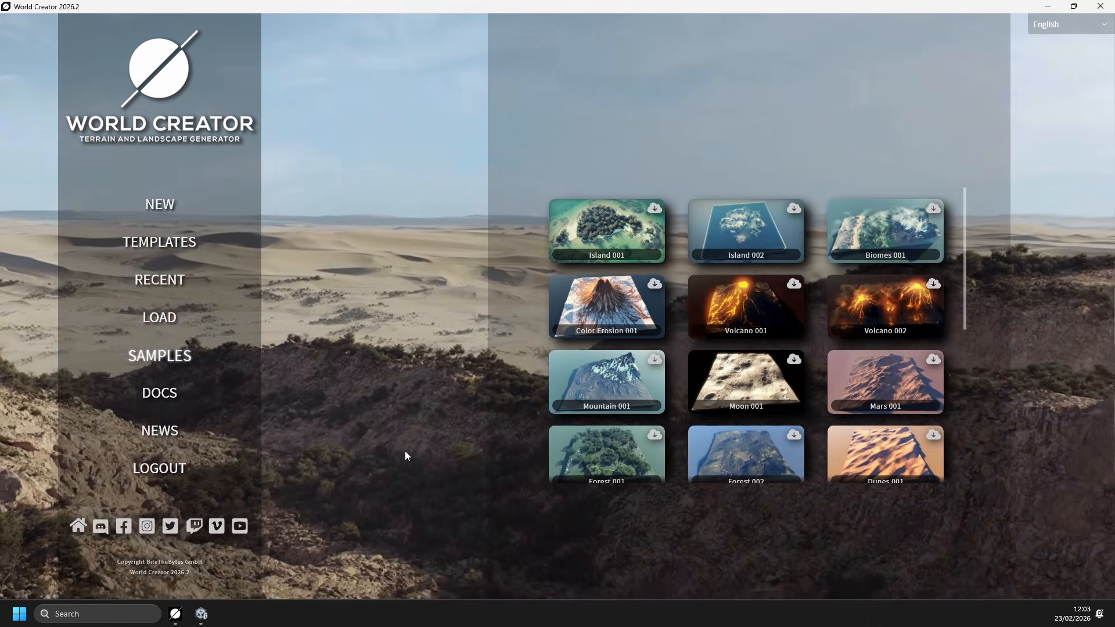
Step: Open the Biomes 001 sample and set the object type of the forest biome's Acacia_A object to Instance
{"action": "left_click", "coordinate": [899, 235]}
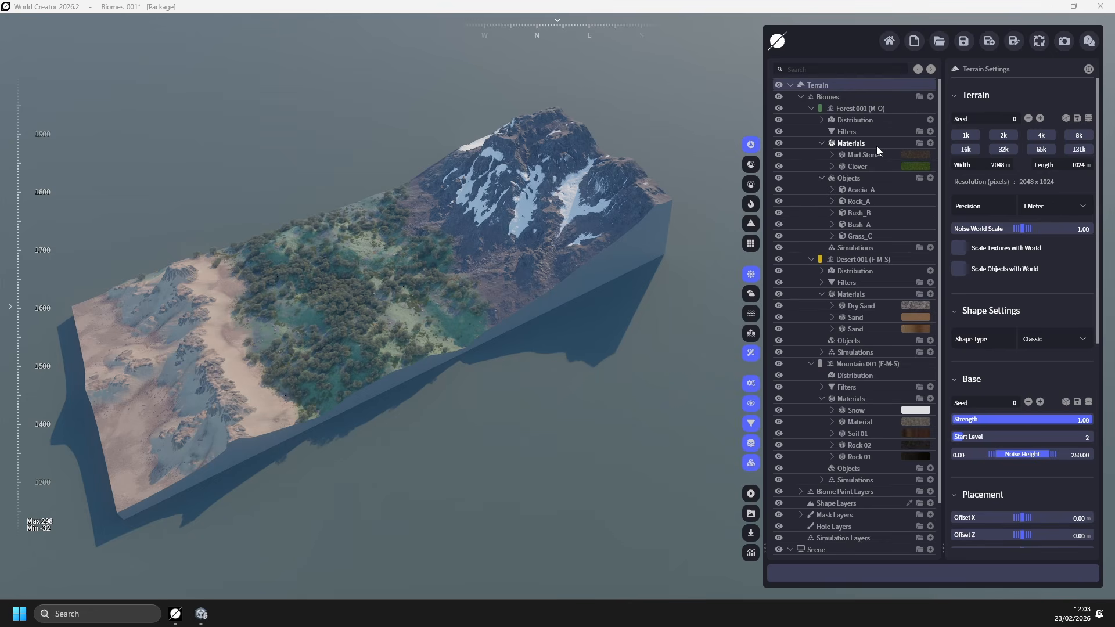
{"action": "left_click", "coordinate": [873, 193]}
{"action": "scroll", "coordinate": [1028, 342], "scroll_direction": "down", "scroll_amount": 2}
{"action": "scroll", "coordinate": [1028, 347], "scroll_direction": "down", "scroll_amount": 2}
{"action": "left_click", "coordinate": [1042, 394]}
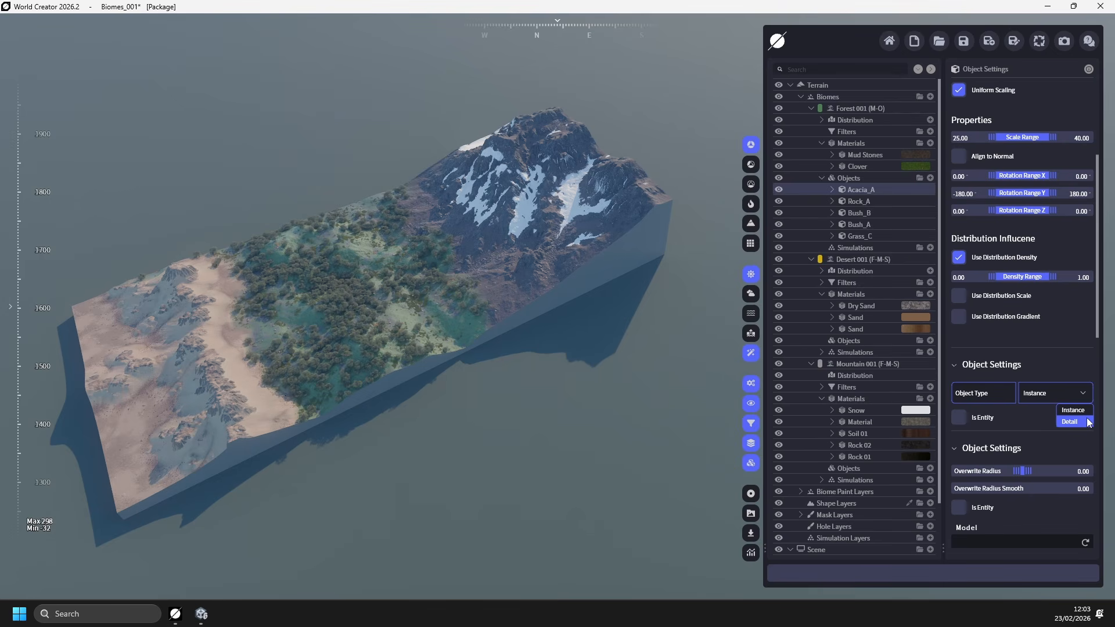
{"action": "left_click", "coordinate": [1082, 413]}
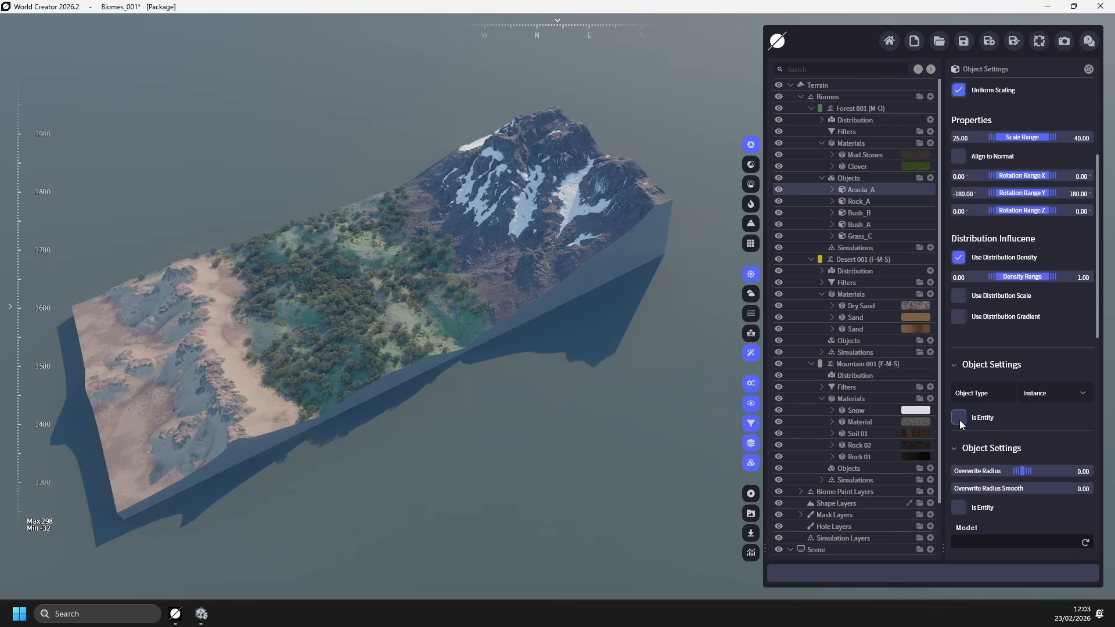
Step: Show the object settings of the forest's Grass_C object, and sync the project for the Unity bridge
{"action": "left_click", "coordinate": [876, 235]}
{"action": "scroll", "coordinate": [976, 357], "scroll_direction": "down", "scroll_amount": 5}
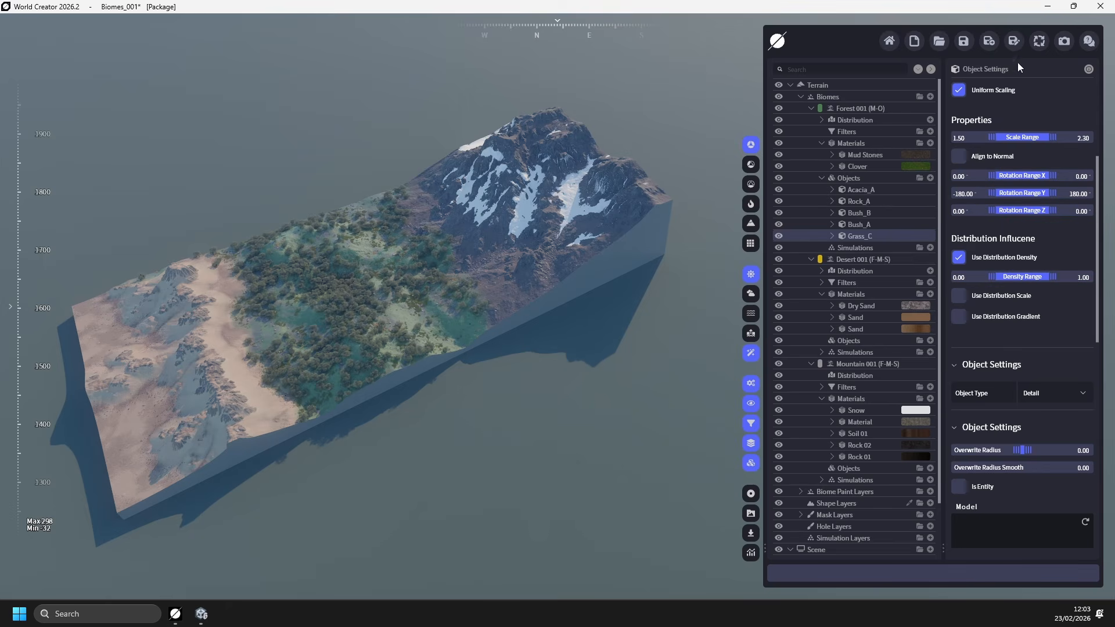
{"action": "left_click", "coordinate": [1039, 41]}
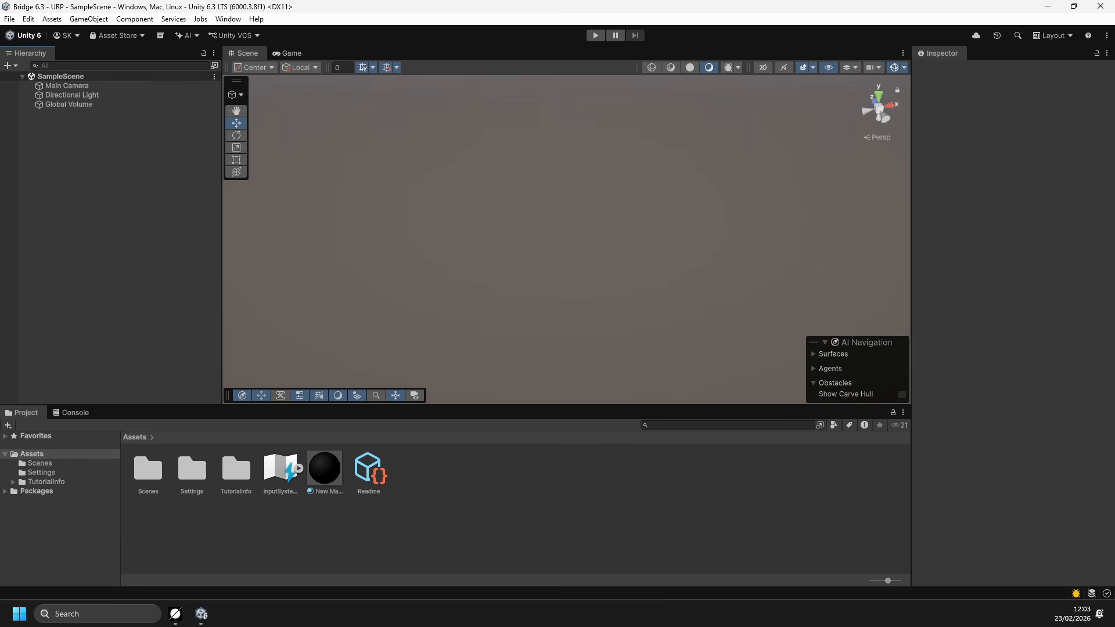
Step: In Unity, import all contents of the WorldCreatorBridgeFor_Unity_6000_3 package into the project
{"action": "left_click", "coordinate": [273, 613]}
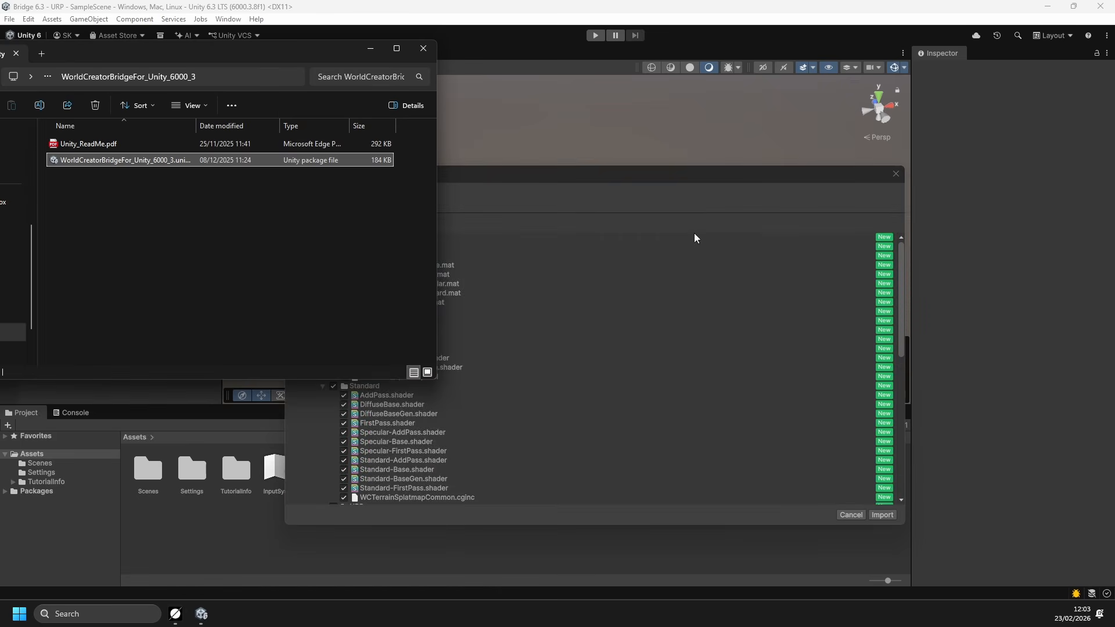
{"action": "left_click", "coordinate": [698, 174]}
{"action": "left_click", "coordinate": [881, 516]}
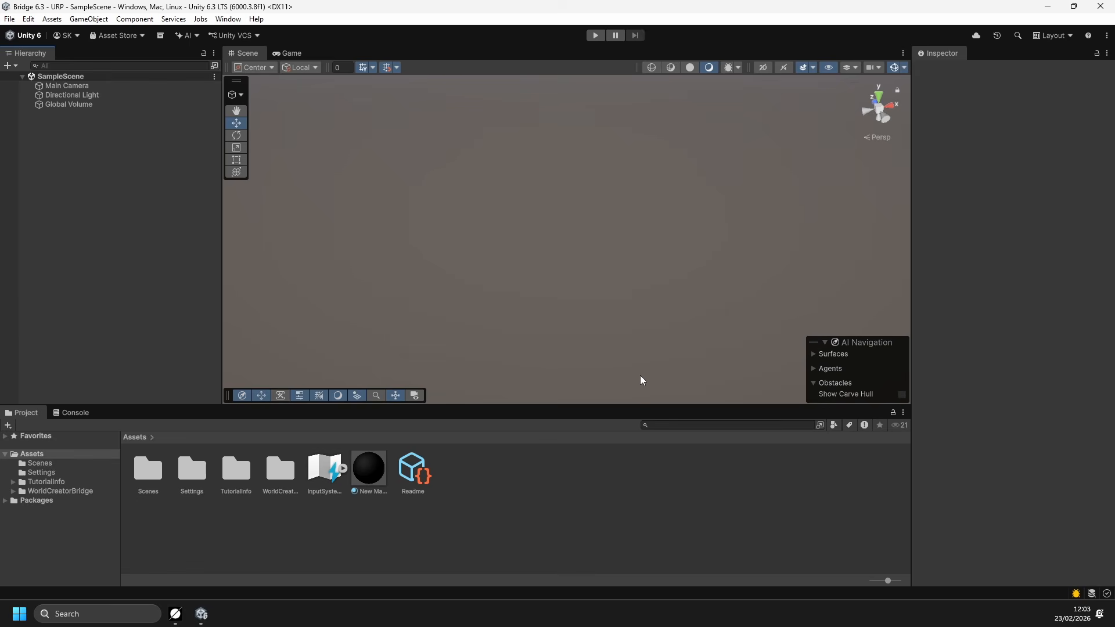
Step: Open the World Creator Bridge and sync the terrain with the URP material type
{"action": "left_click", "coordinate": [228, 19]}
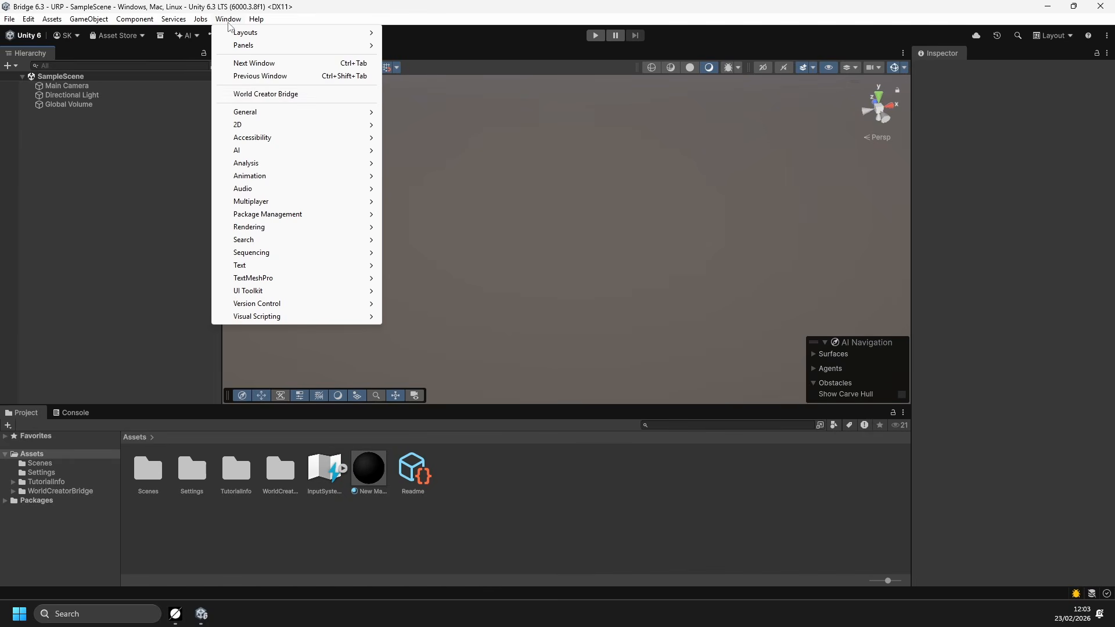
{"action": "left_click", "coordinate": [257, 93]}
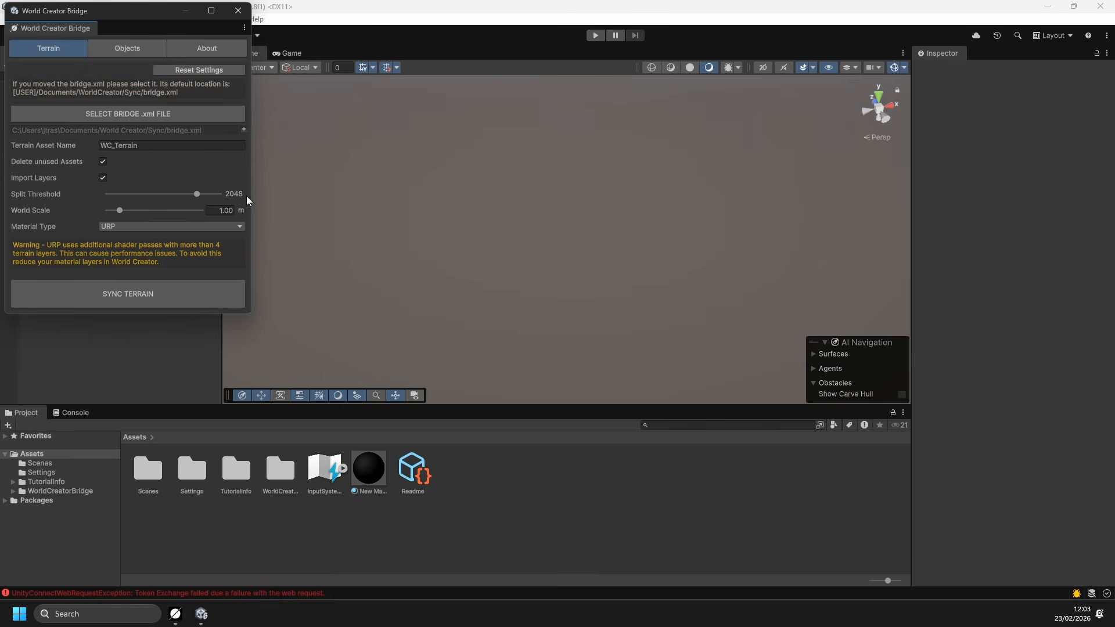
{"action": "left_click", "coordinate": [241, 229]}
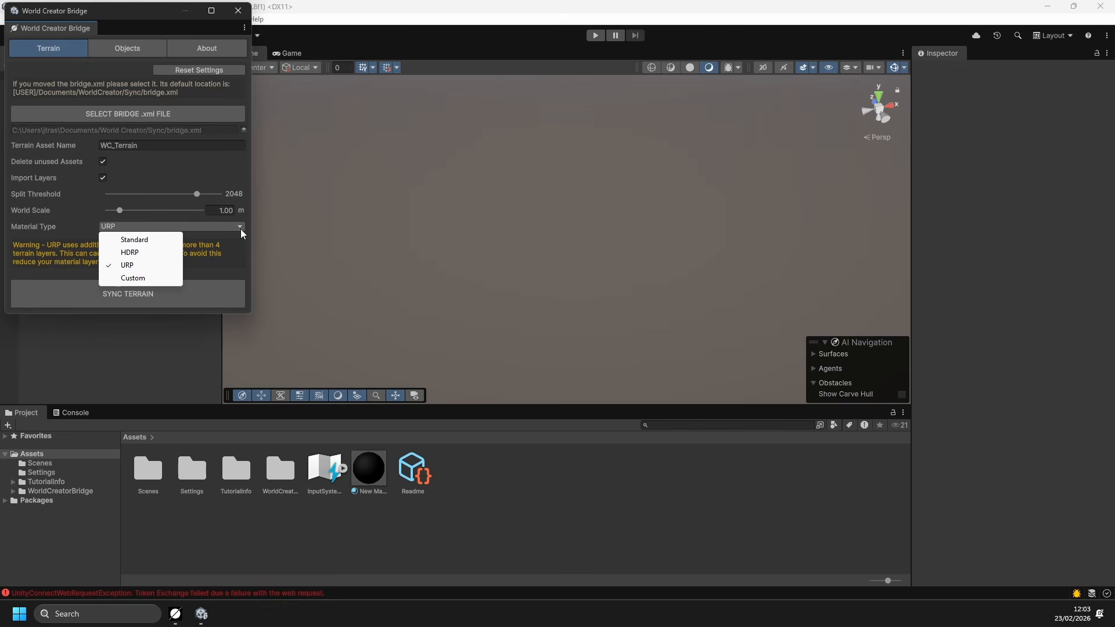
{"action": "left_click", "coordinate": [241, 229]}
{"action": "left_click", "coordinate": [241, 229]}
{"action": "left_click", "coordinate": [246, 295]}
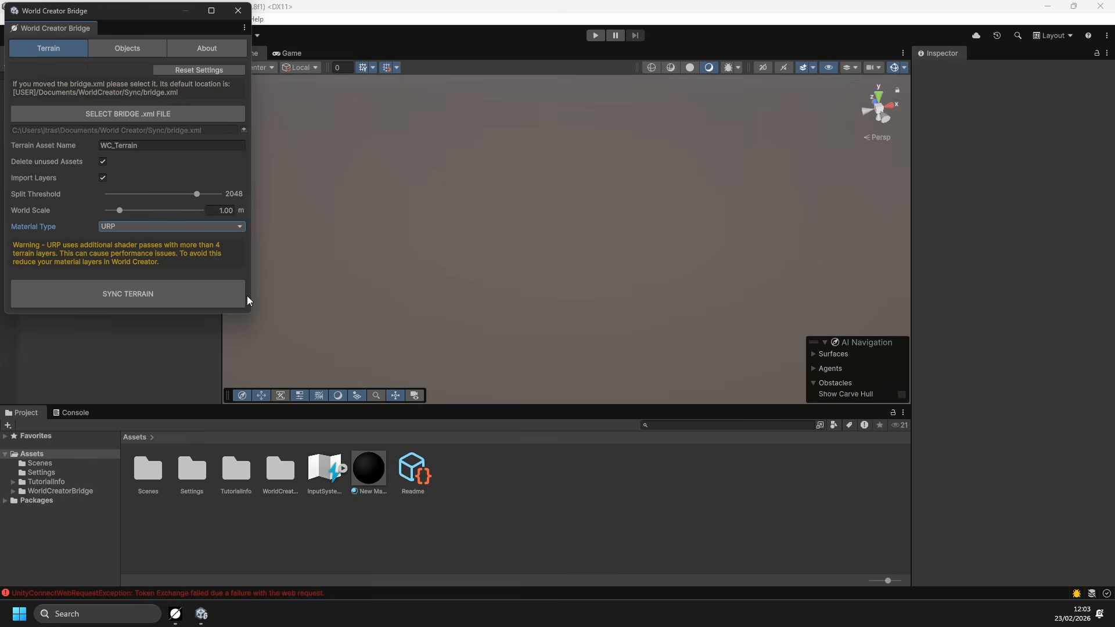
{"action": "left_click", "coordinate": [243, 295]}
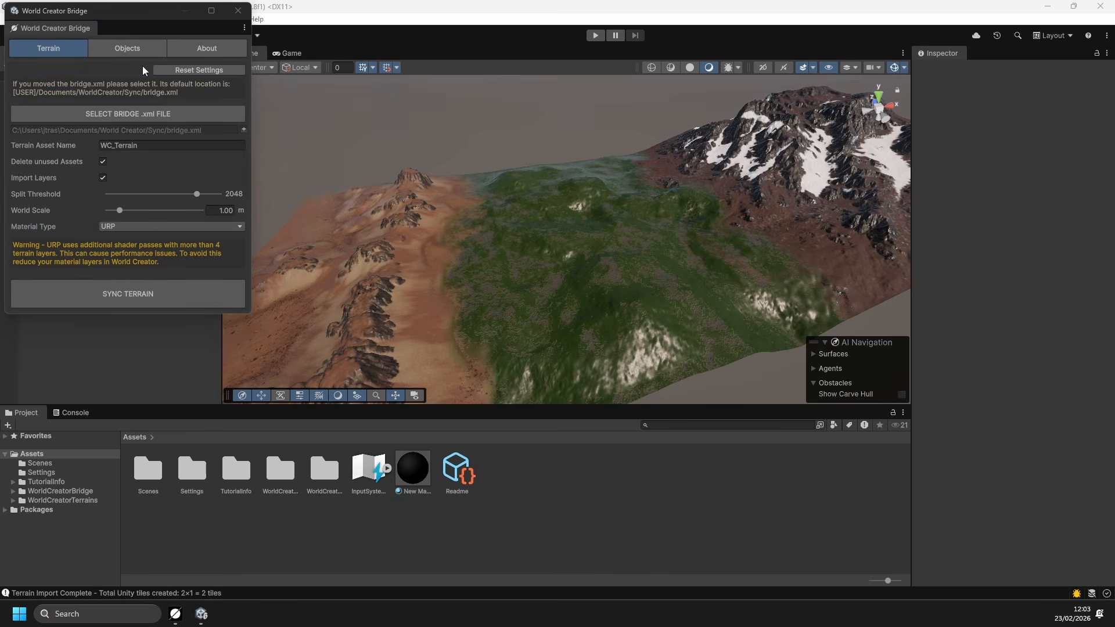
Step: Install the com.unity.cloud.gltfast package and sync the objects onto the terrain at detail resolution 1024
{"action": "left_click", "coordinate": [131, 48]}
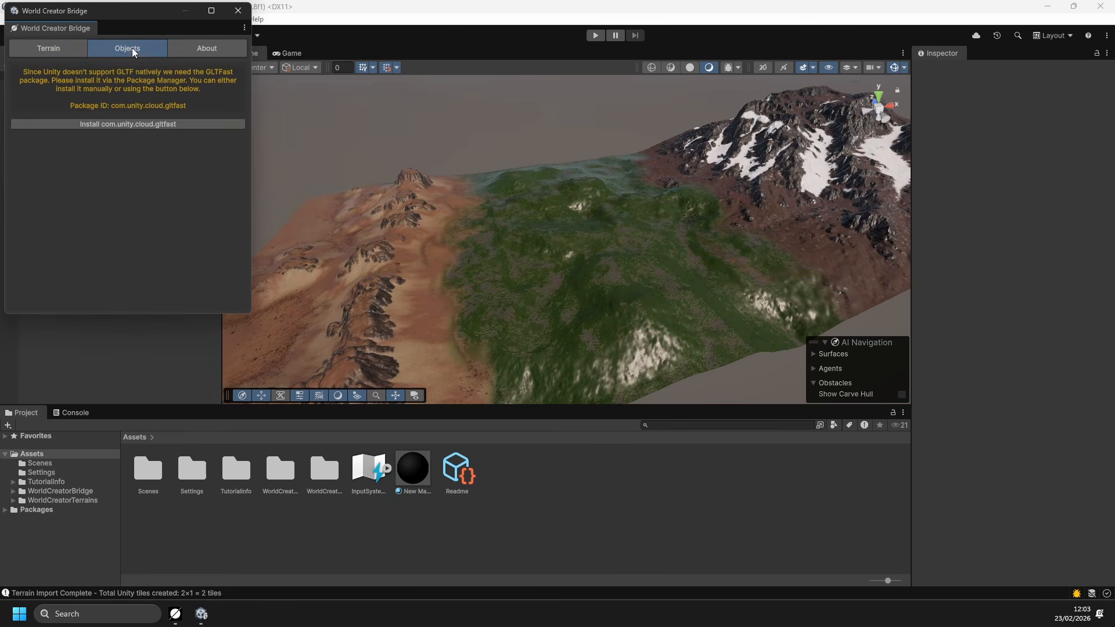
{"action": "left_click", "coordinate": [178, 128]}
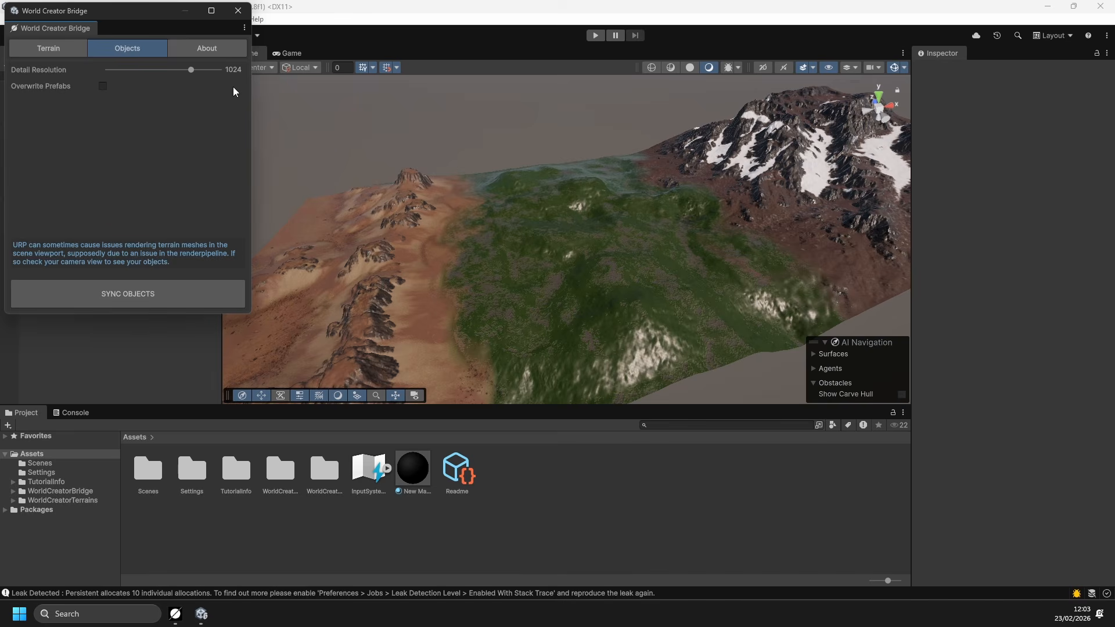
{"action": "left_click", "coordinate": [222, 289]}
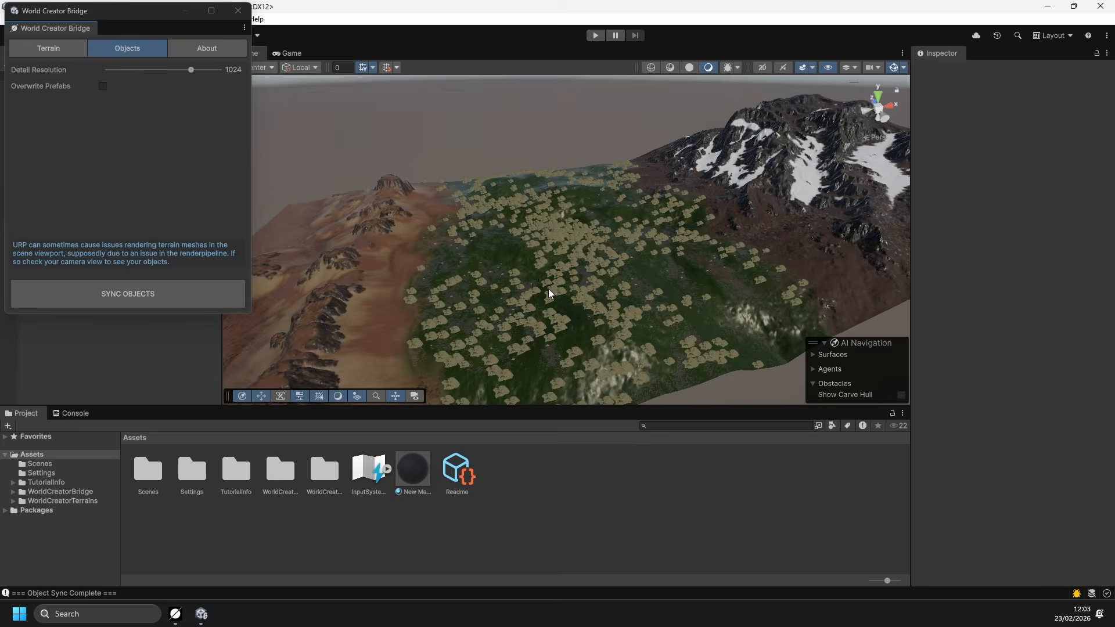
{"action": "right_click_drag", "start_coordinate": [549, 293], "coordinate": [627, 244]}
{"action": "scroll", "coordinate": [556, 308], "scroll_direction": "up", "scroll_amount": 3}
{"action": "key", "text": "w"}
Step: Create a URP Lit Shader Graph named WC_Opaque in the obj_prefab folder of WC_Terrain
{"action": "left_click", "coordinate": [68, 501]}
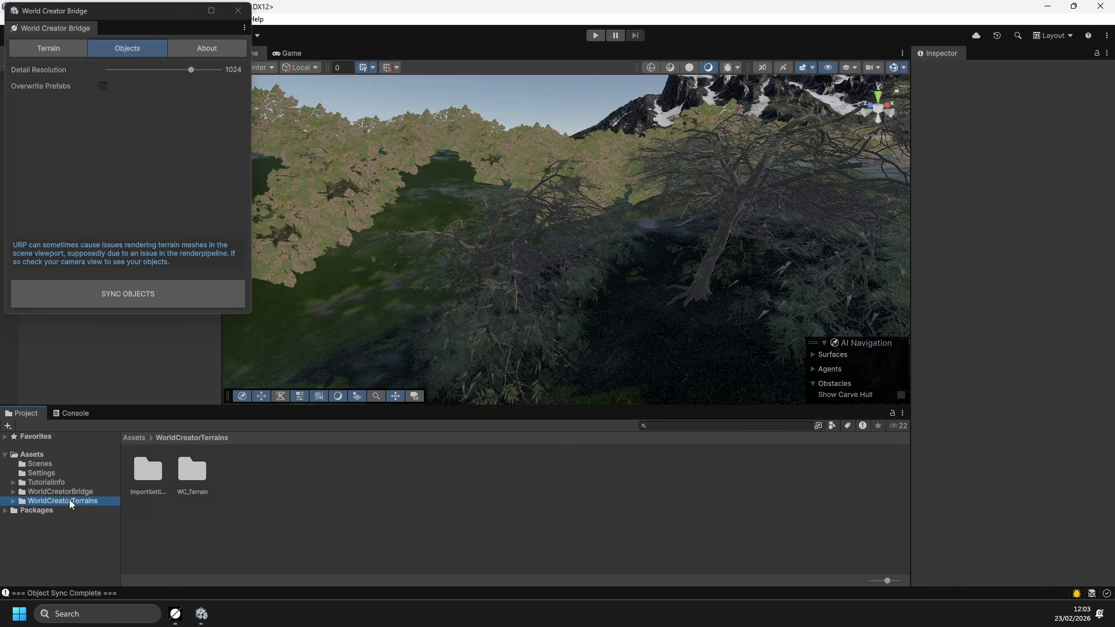
{"action": "double_click", "coordinate": [193, 470]}
{"action": "right_click", "coordinate": [298, 529]}
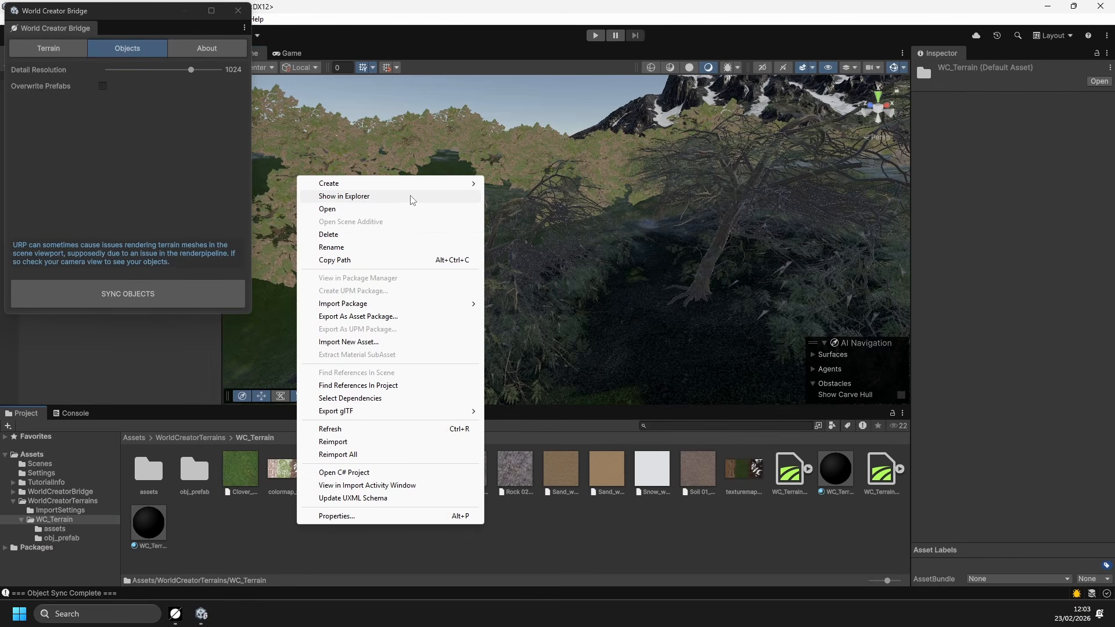
{"action": "left_click", "coordinate": [60, 539]}
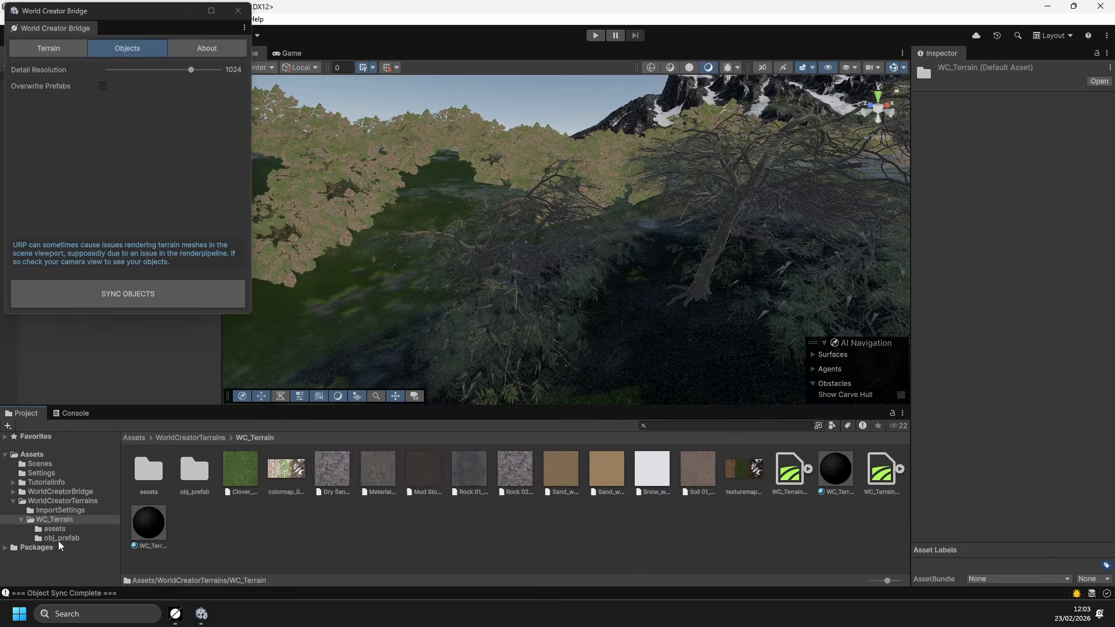
{"action": "right_click", "coordinate": [258, 534]}
{"action": "mouse_move", "coordinate": [413, 194]}
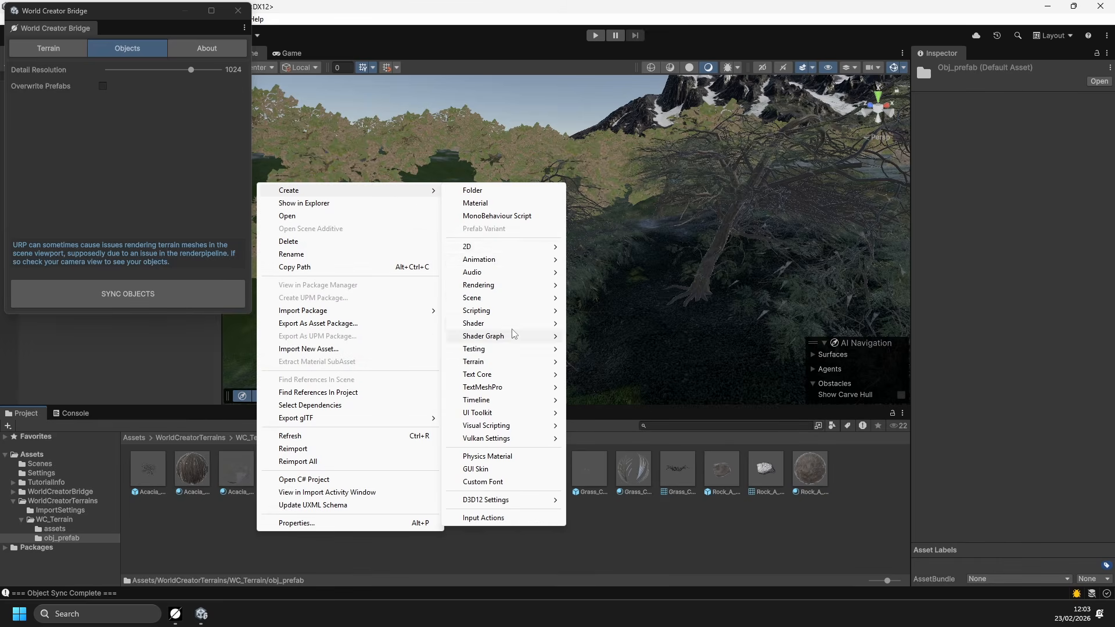
{"action": "mouse_move", "coordinate": [521, 339]}
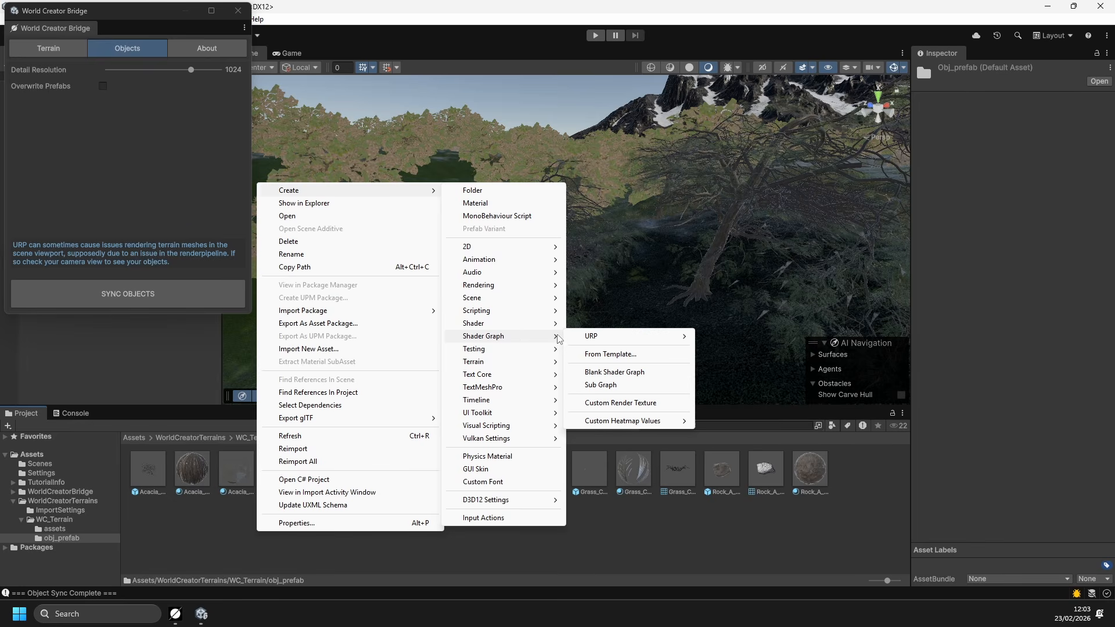
{"action": "mouse_move", "coordinate": [578, 339]}
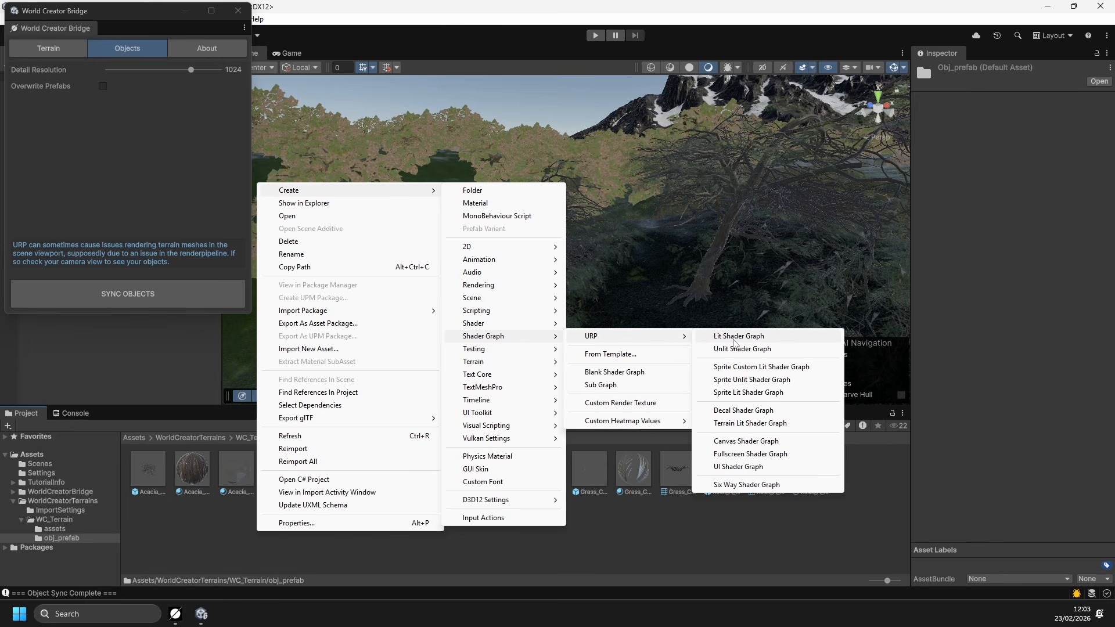
{"action": "left_click", "coordinate": [735, 338]}
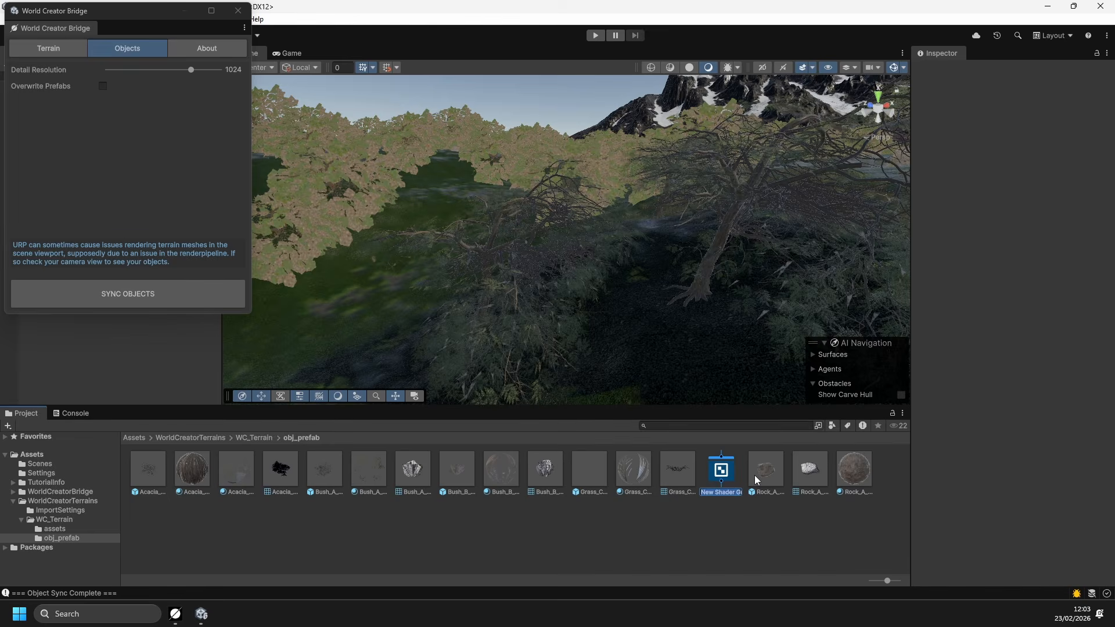
{"action": "type", "text": "WC_Opaque"}
{"action": "key", "text": "Return"}
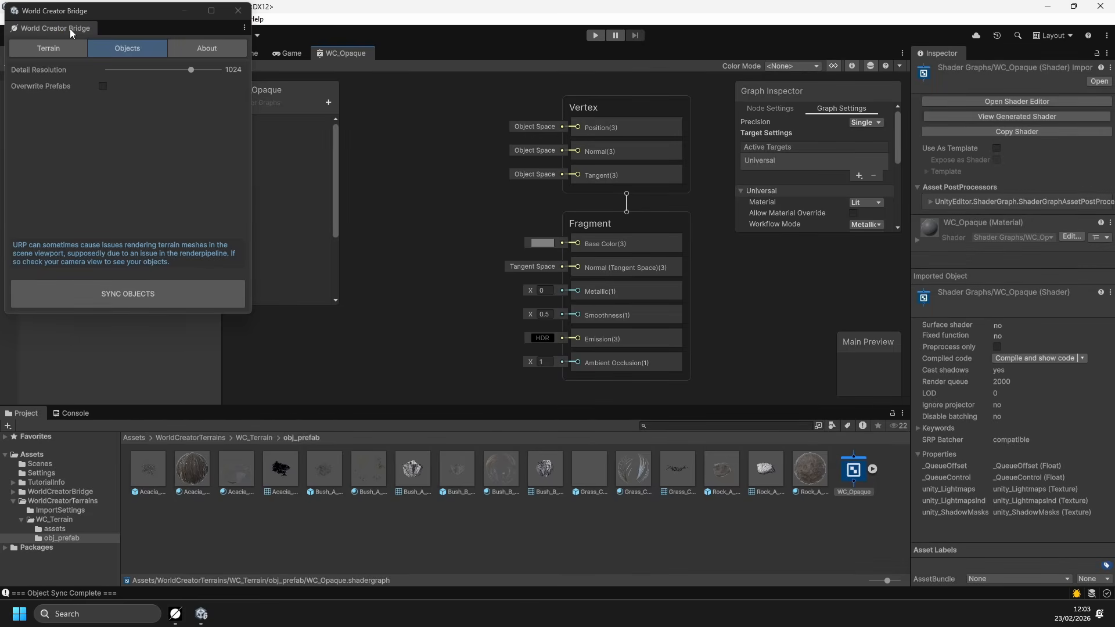
Step: Dock the World Creator Bridge window beside the Inspector and bring the Inspector back to the front
{"action": "left_click_drag", "start_coordinate": [71, 32], "coordinate": [1019, 55]}
{"action": "left_click", "coordinate": [944, 53]}
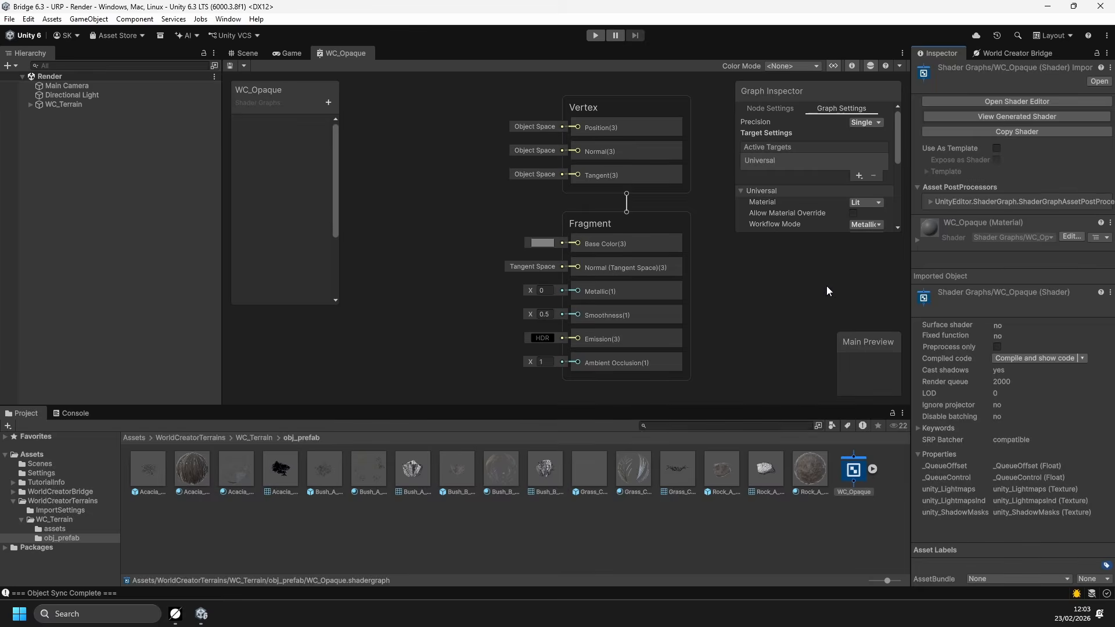
Step: Add three Texture 2D properties named Color Map, Normal Map and ORM Map to the WC_Opaque graph
{"action": "left_click", "coordinate": [330, 103]}
{"action": "left_click", "coordinate": [382, 210]}
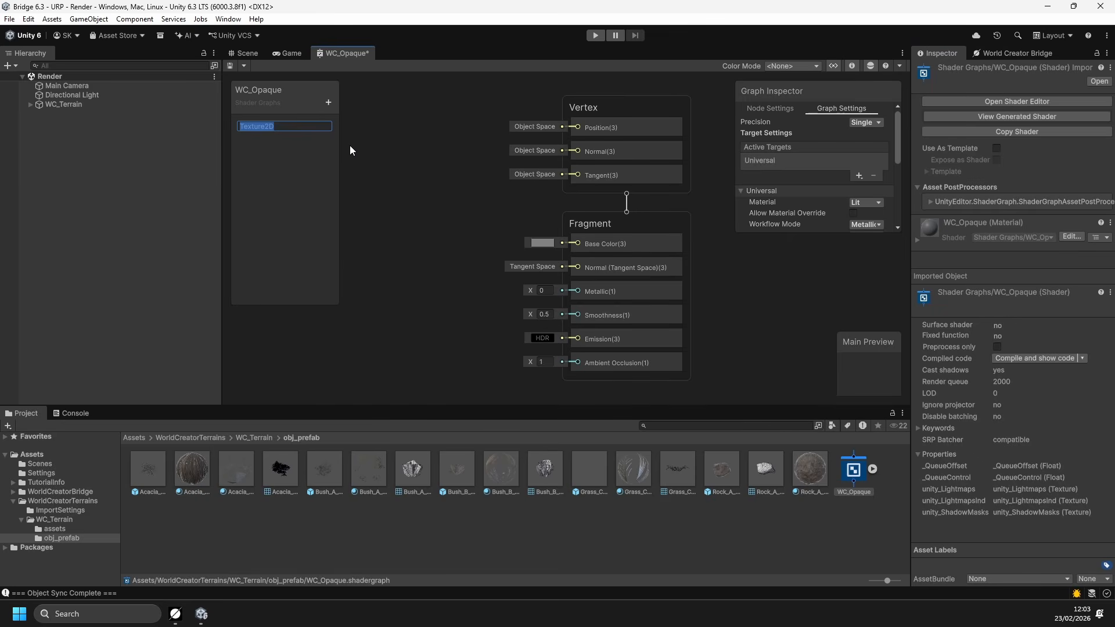
{"action": "type", "text": "Color Map"}
{"action": "key", "text": "Return"}
{"action": "left_click", "coordinate": [326, 105]}
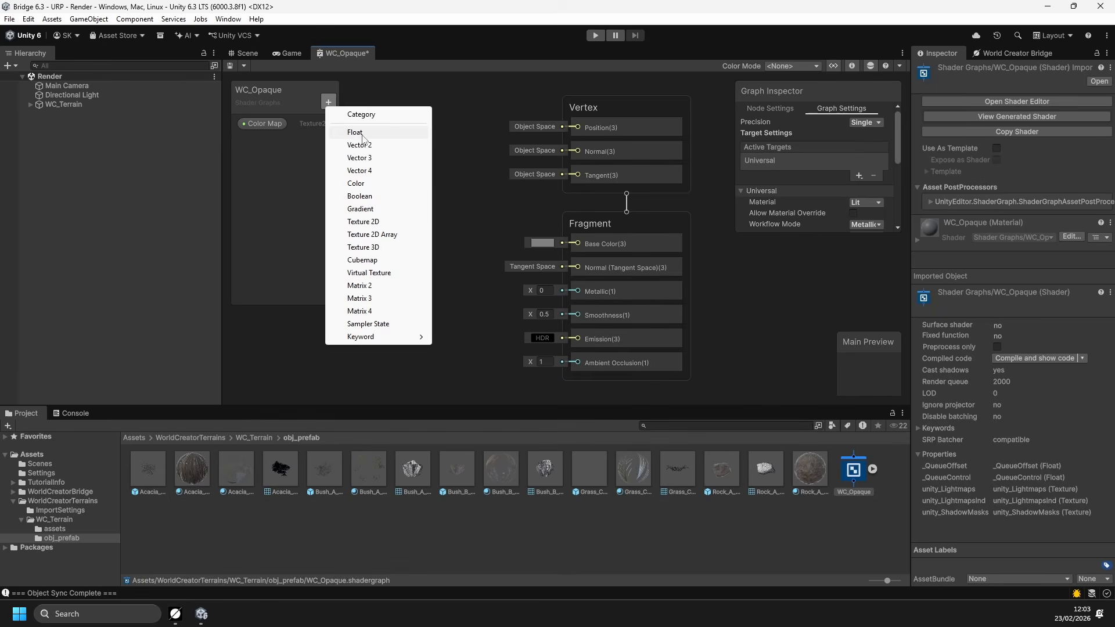
{"action": "left_click", "coordinate": [390, 219]}
{"action": "type", "text": "Normal Map"}
{"action": "key", "text": "Return"}
{"action": "left_click", "coordinate": [329, 102]}
{"action": "left_click", "coordinate": [374, 219]}
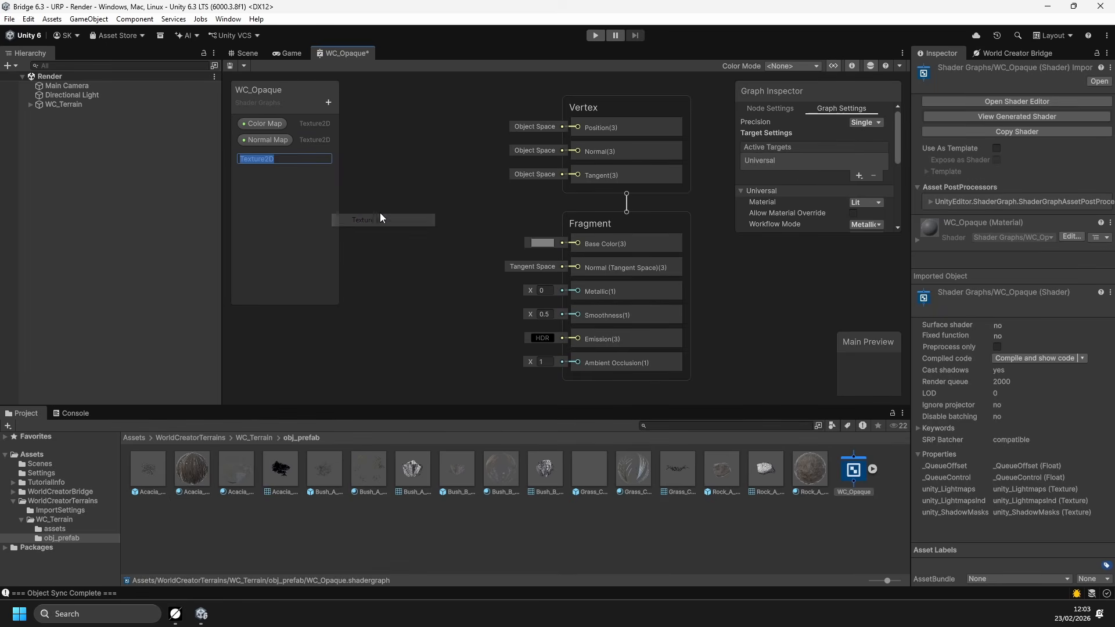
{"action": "type", "text": "ORM Map"}
{"action": "key", "text": "Return"}
Step: Place the Color Map in the graph and route it through a Sample Texture 2D node's RGBA output to Base Color
{"action": "middle_click_drag", "start_coordinate": [323, 167], "coordinate": [428, 167]}
{"action": "left_click_drag", "start_coordinate": [264, 124], "coordinate": [447, 131]}
{"action": "key", "text": "space"}
{"action": "type", "text": "sampler 2"}
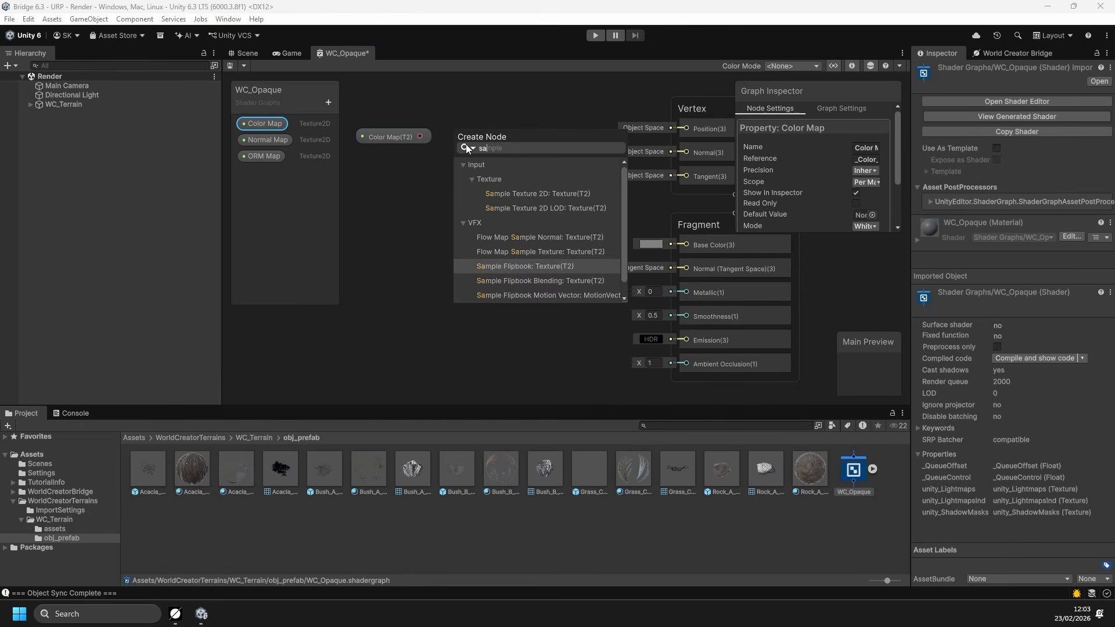
{"action": "key", "text": "BackSpace"}
{"action": "key", "text": "BackSpace"}
{"action": "key", "text": "BackSpace"}
{"action": "key", "text": "Return"}
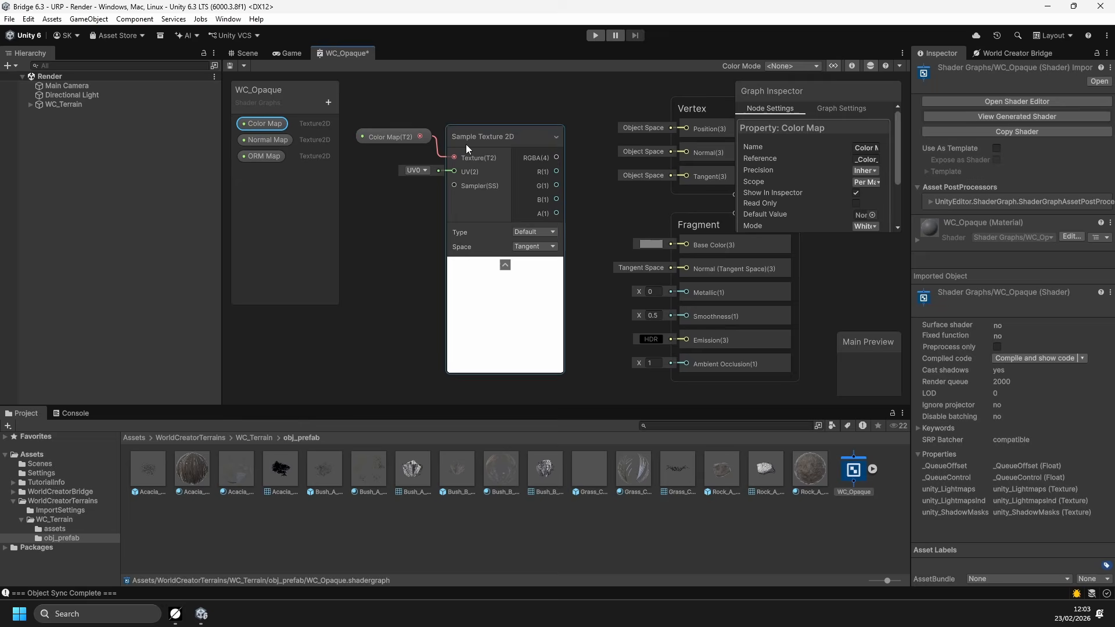
{"action": "left_click", "coordinate": [509, 269]}
{"action": "left_click_drag", "start_coordinate": [542, 157], "coordinate": [685, 245]}
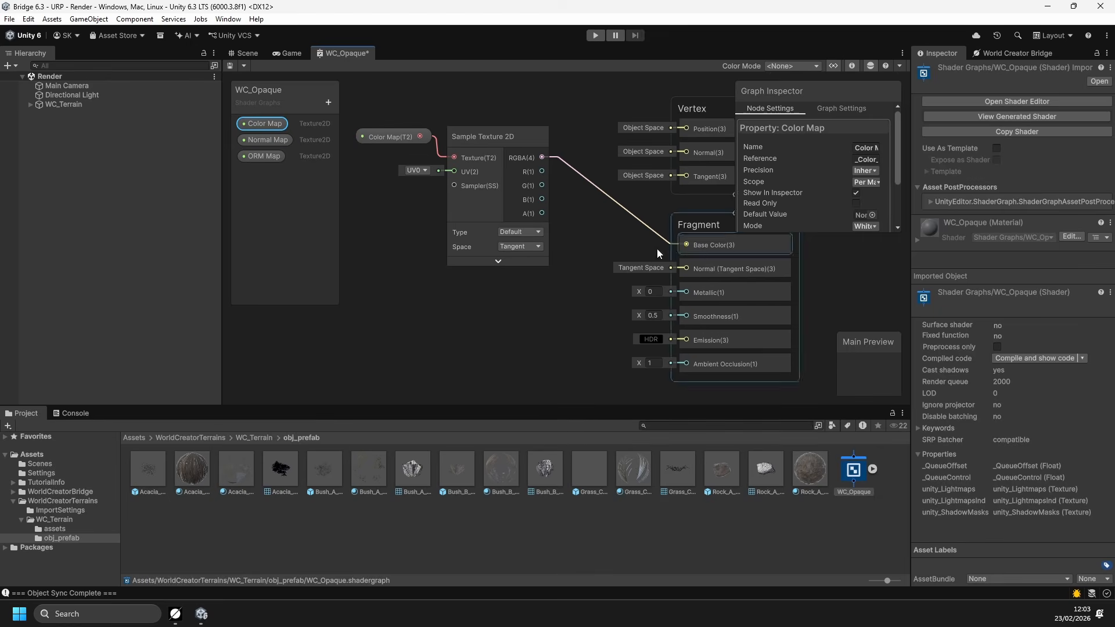
Step: Place the Normal Map in the graph and route it through a new Sample Texture 2D node to Normal (Tangent Space)
{"action": "middle_click_drag", "start_coordinate": [523, 302], "coordinate": [622, 276]}
{"action": "left_click_drag", "start_coordinate": [255, 142], "coordinate": [446, 273]}
{"action": "key", "text": "space"}
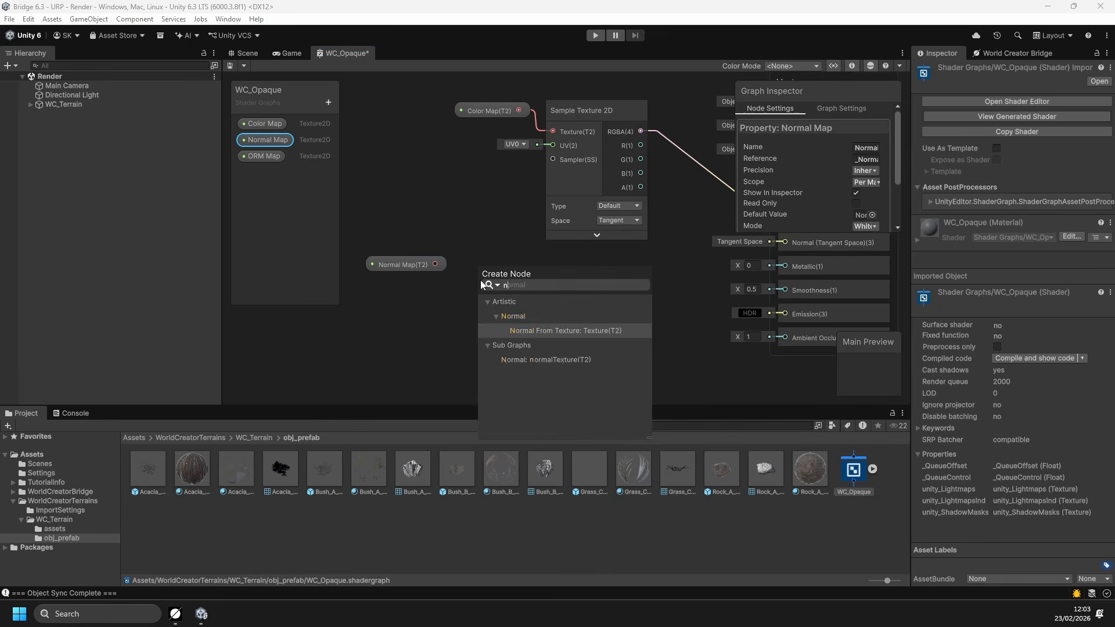
{"action": "type", "text": "sample"}
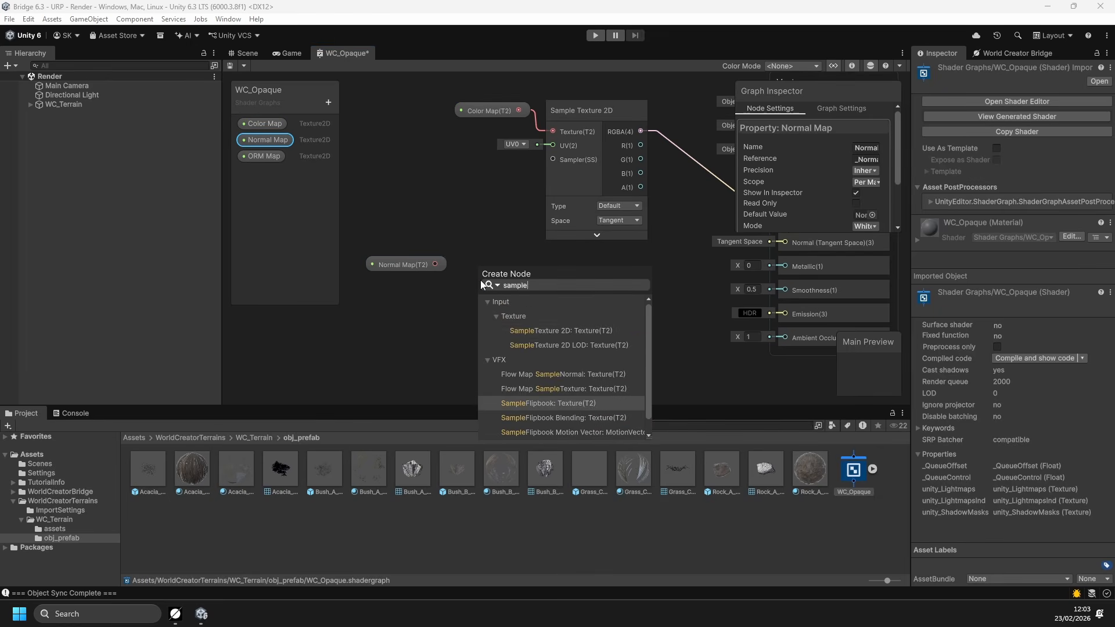
{"action": "left_click", "coordinate": [550, 331]}
{"action": "left_click_drag", "start_coordinate": [581, 294], "coordinate": [785, 243]}
Step: Set the type of the Normal Map's Sample Texture 2D node to Normal and collapse its preview
{"action": "left_click", "coordinate": [573, 383]}
{"action": "left_click", "coordinate": [573, 369]}
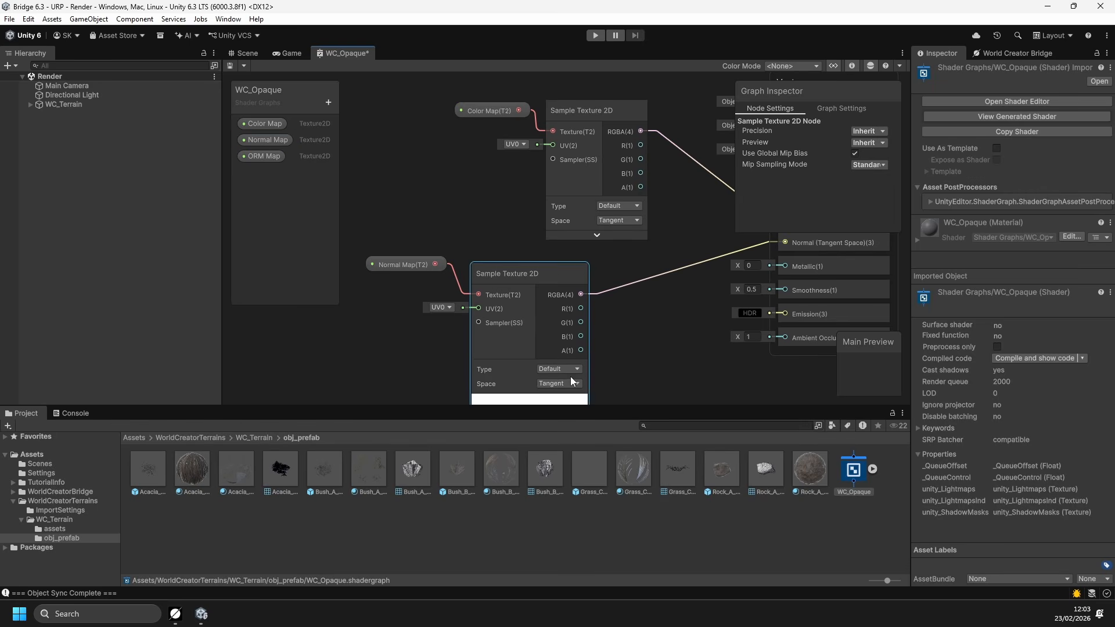
{"action": "left_click", "coordinate": [576, 395]}
{"action": "middle_click_drag", "start_coordinate": [633, 321], "coordinate": [573, 205]}
{"action": "left_click", "coordinate": [555, 249]}
{"action": "left_click", "coordinate": [505, 318]}
Step: Place the ORM Map in the graph and route it through a new Sample Texture 2D node's R output to Ambient Occlusion
{"action": "left_click_drag", "start_coordinate": [265, 157], "coordinate": [422, 305]}
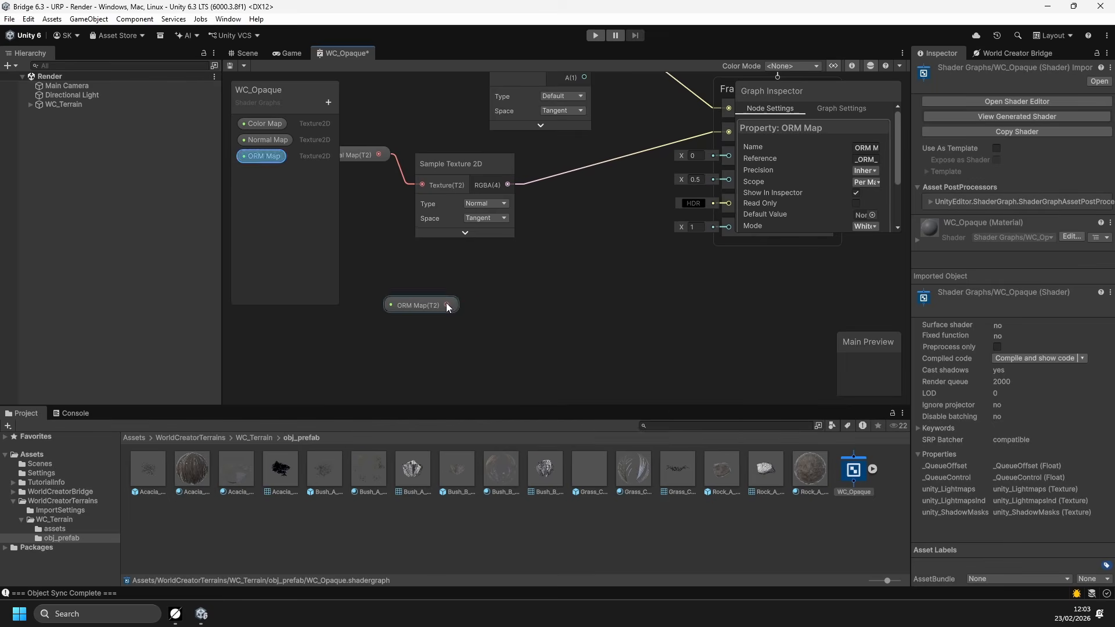
{"action": "key", "text": "space"}
{"action": "type", "text": "sample"}
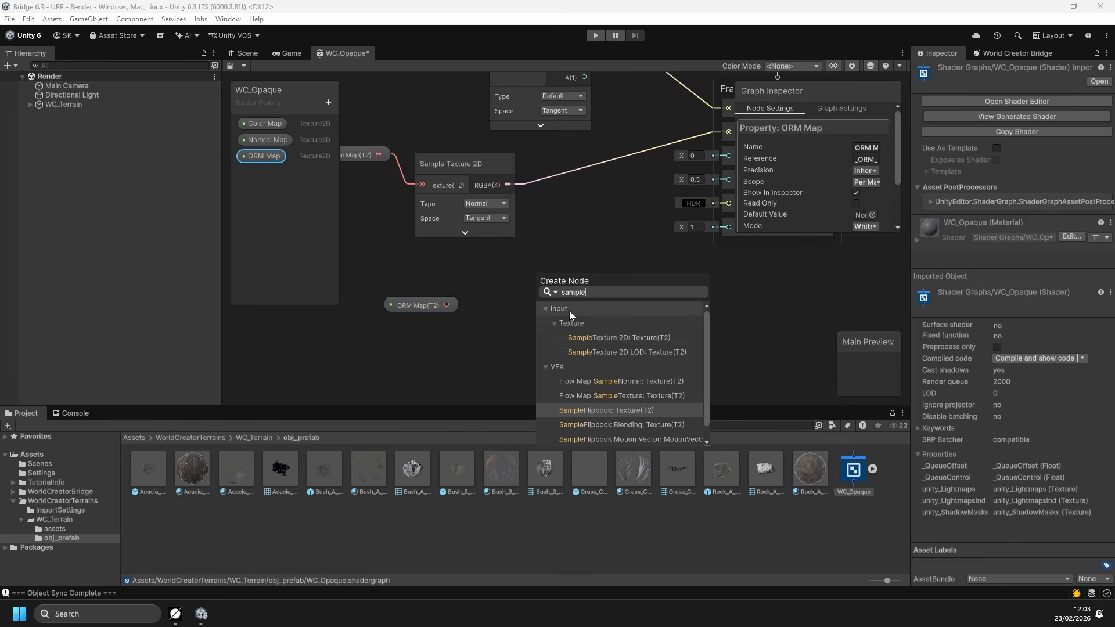
{"action": "left_click", "coordinate": [608, 337]}
{"action": "middle_click_drag", "start_coordinate": [642, 318], "coordinate": [520, 317]}
{"action": "left_click_drag", "start_coordinate": [519, 315], "coordinate": [609, 226]}
Step: Route the ORM sample's G output through a Negate node to Smoothness and its B output to Metallic, saving and closing the graph
{"action": "key", "text": "space"}
{"action": "type", "text": "negate"}
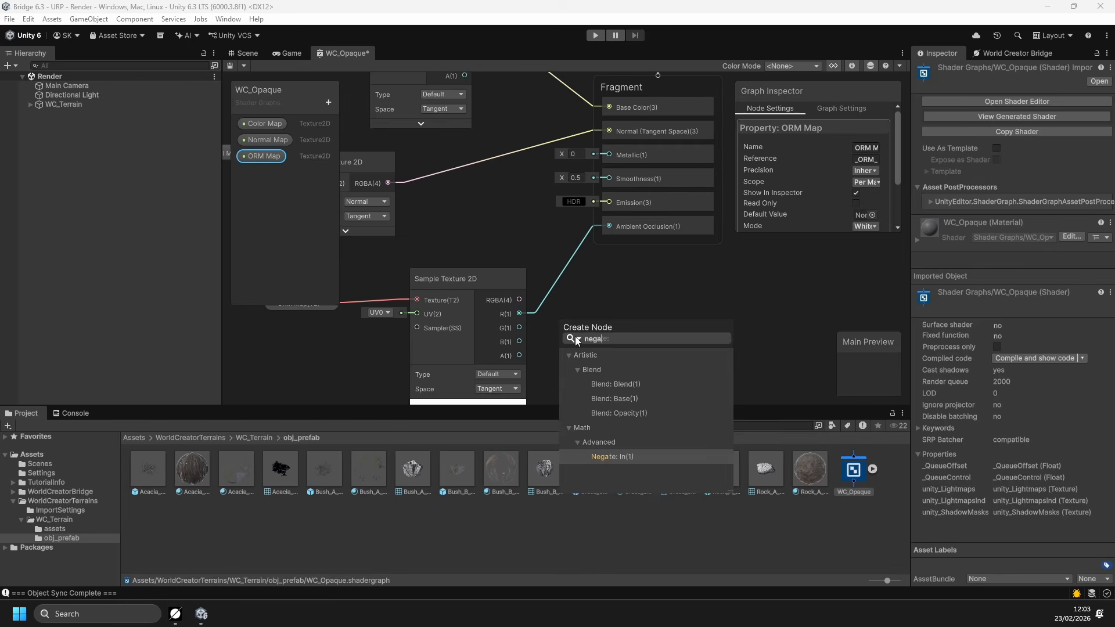
{"action": "key", "text": "Return"}
{"action": "left_click_drag", "start_coordinate": [619, 350], "coordinate": [620, 179]}
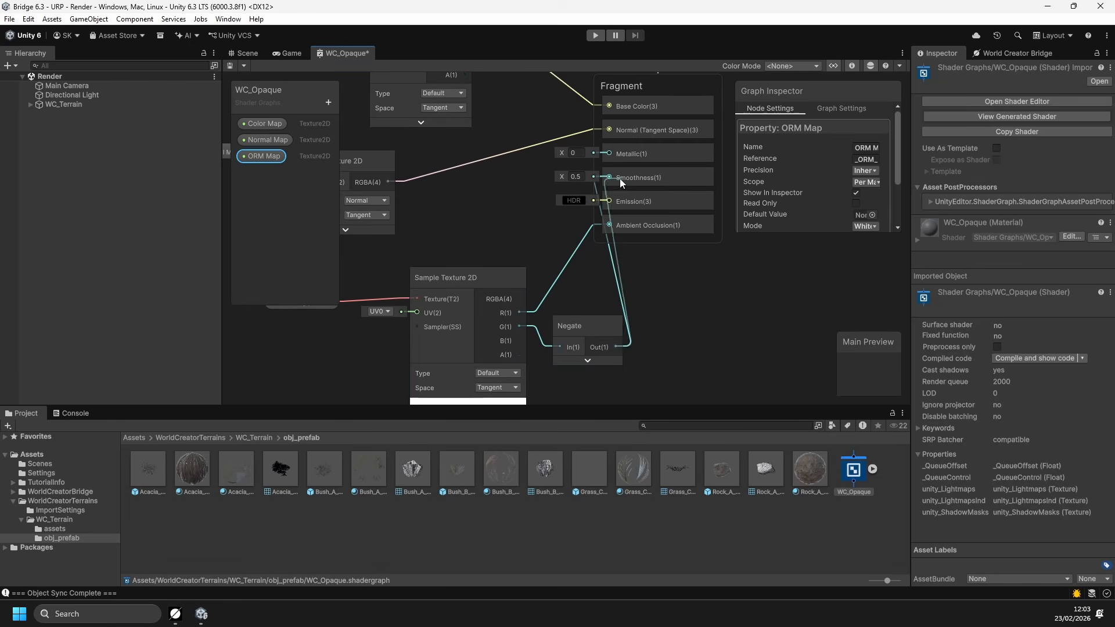
{"action": "left_click_drag", "start_coordinate": [520, 342], "coordinate": [612, 153]}
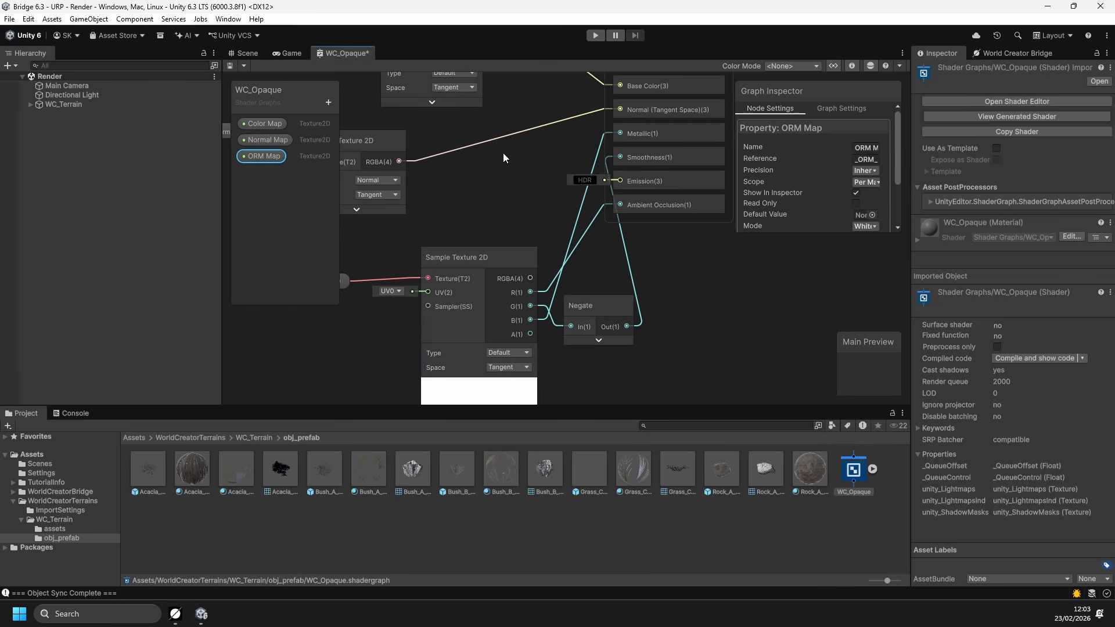
{"action": "key", "text": "ctrl+s"}
{"action": "middle_click", "coordinate": [335, 53]}
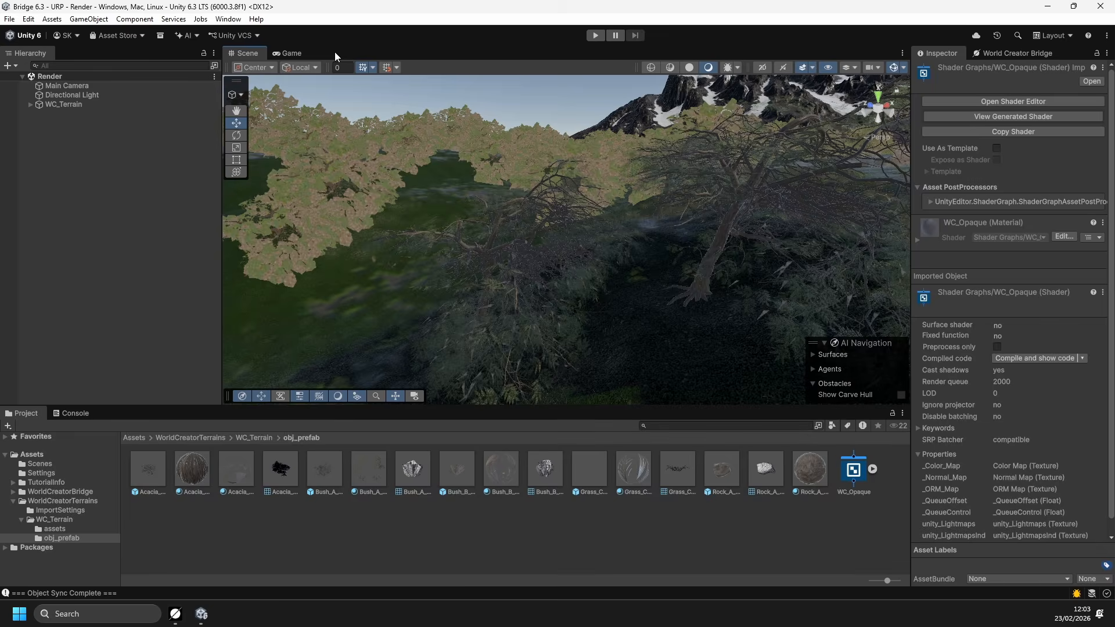
Step: Create a URP Lit shader graph named WC_Masked in the obj_prefab folder and open it for editing
{"action": "right_click", "coordinate": [468, 531]}
{"action": "mouse_move", "coordinate": [581, 192]}
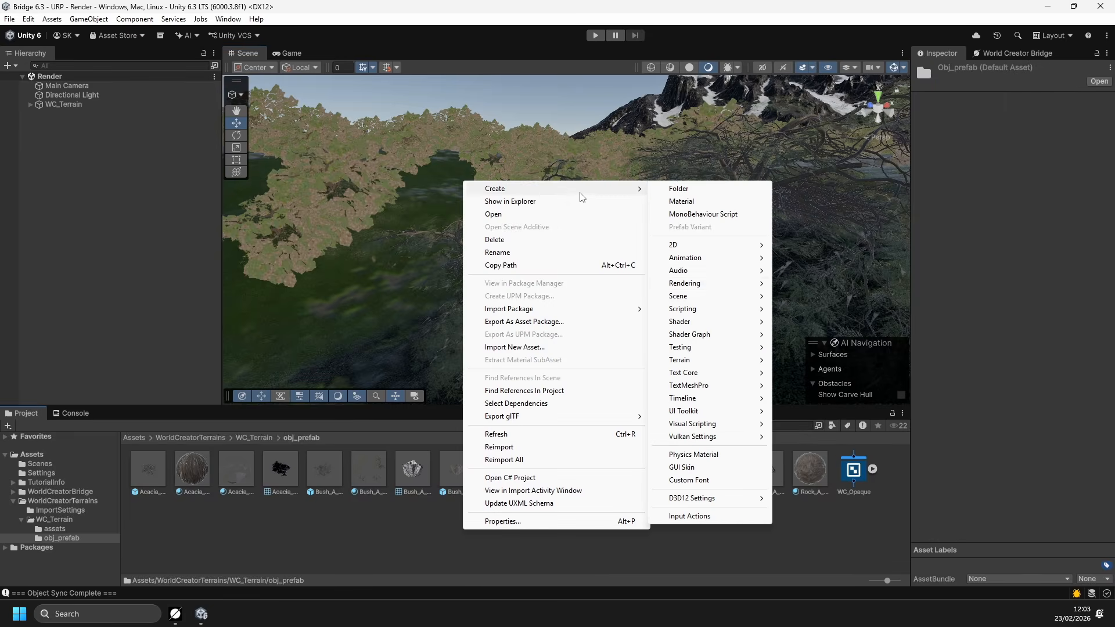
{"action": "mouse_move", "coordinate": [733, 335]}
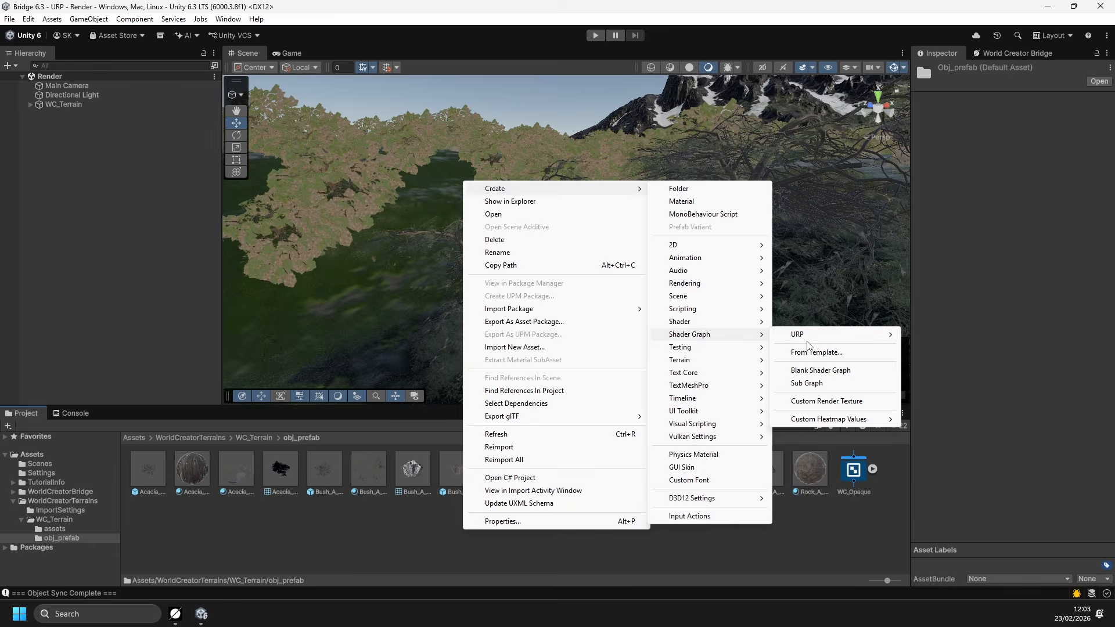
{"action": "mouse_move", "coordinate": [831, 342]}
{"action": "left_click", "coordinate": [936, 335]}
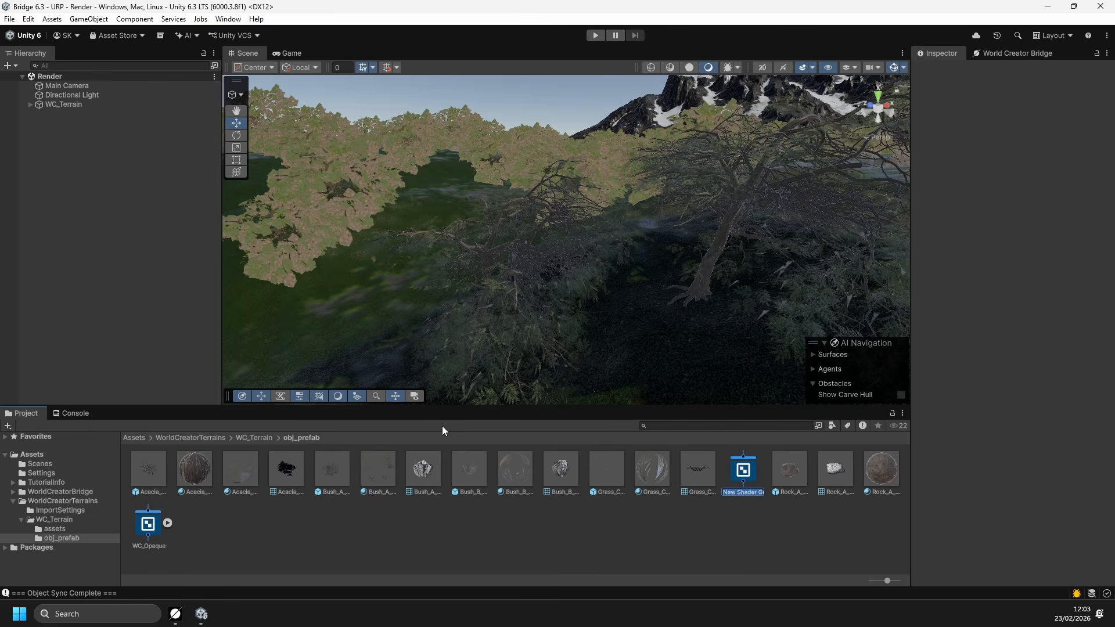
{"action": "type", "text": "WC_Masked"}
{"action": "key", "text": "Return"}
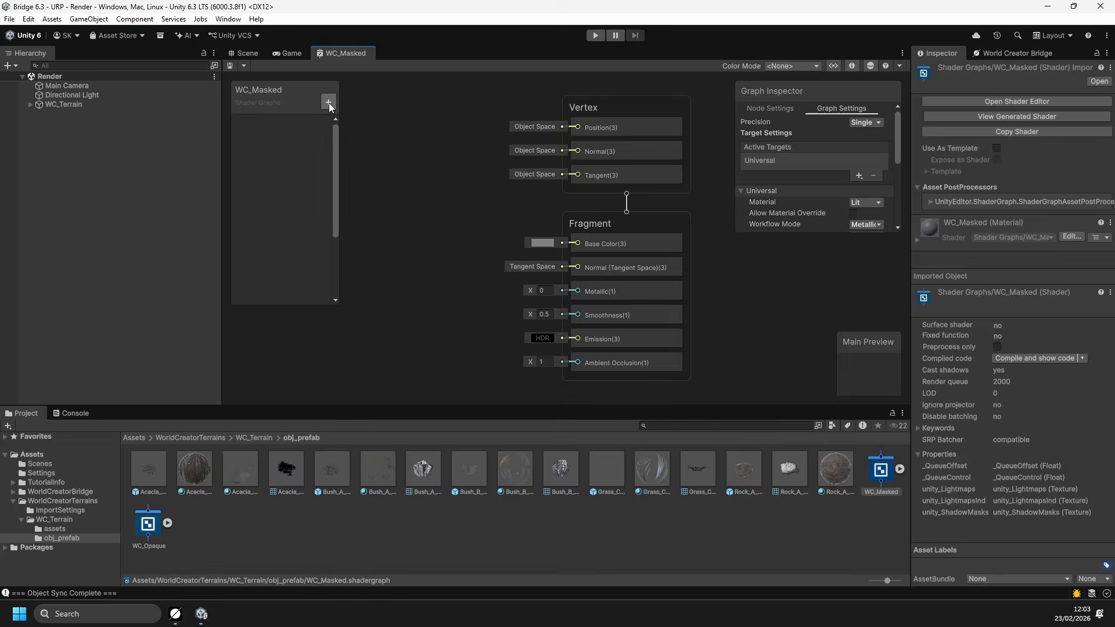
Step: Add three Texture 2D properties named Color Map, Normal Map and ORM Map to the WC_Masked graph
{"action": "left_click", "coordinate": [328, 102]}
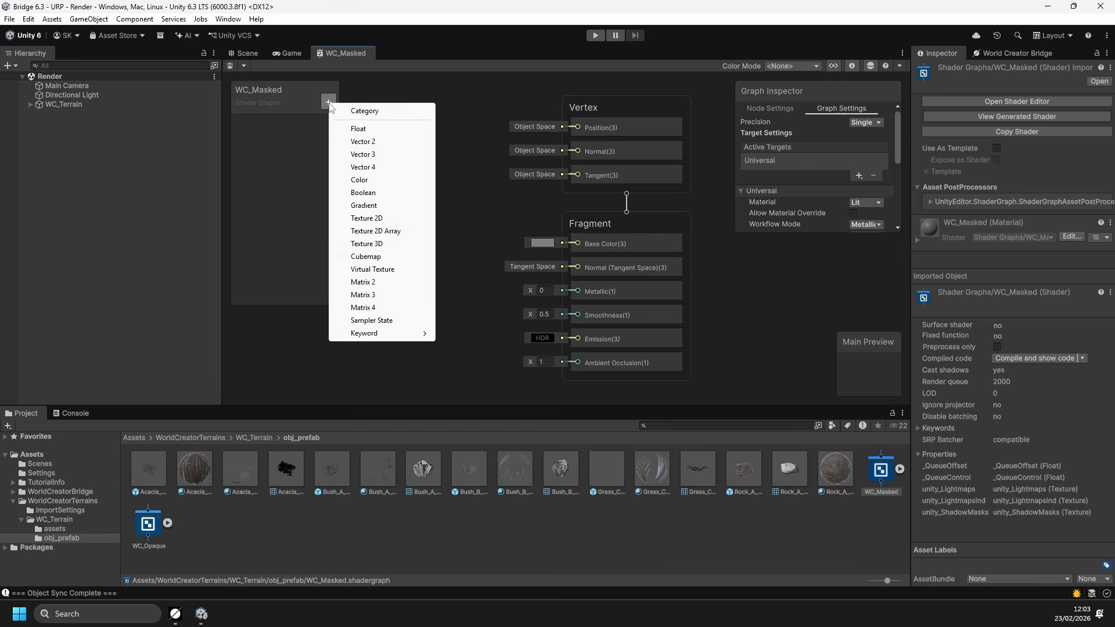
{"action": "left_click", "coordinate": [377, 218]}
{"action": "type", "text": "Color Map"}
{"action": "key", "text": "Return"}
{"action": "left_click", "coordinate": [328, 102]}
{"action": "left_click", "coordinate": [388, 218]}
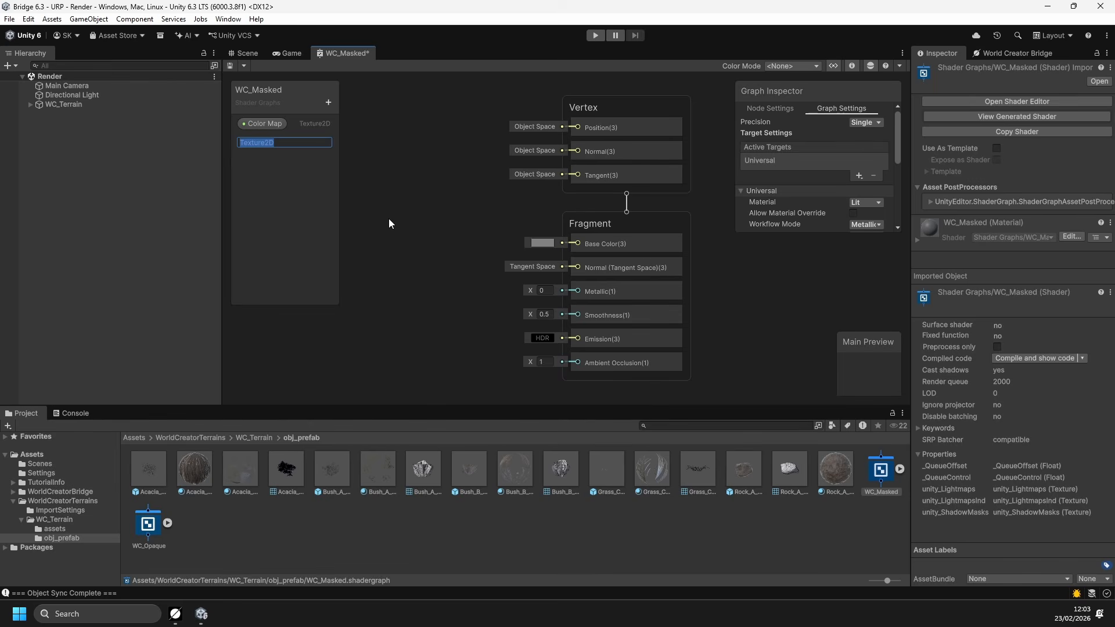
{"action": "key", "text": "BackSpace"}
{"action": "type", "text": "Normal Map"}
{"action": "key", "text": "Return"}
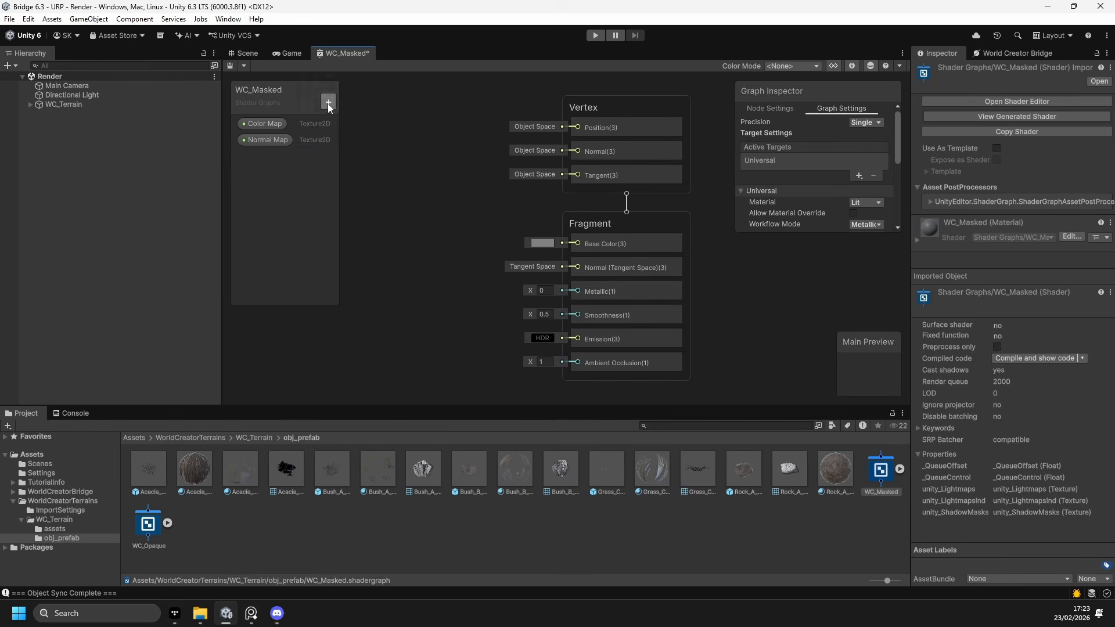
{"action": "left_click", "coordinate": [328, 104]}
{"action": "left_click", "coordinate": [386, 222]}
{"action": "type", "text": "ORM Map"}
{"action": "key", "text": "Return"}
Step: Enable Alpha Clipping and set Render Face to Both in the WC_Masked graph's Universal target settings
{"action": "scroll", "coordinate": [504, 204], "scroll_direction": "down", "scroll_amount": 3}
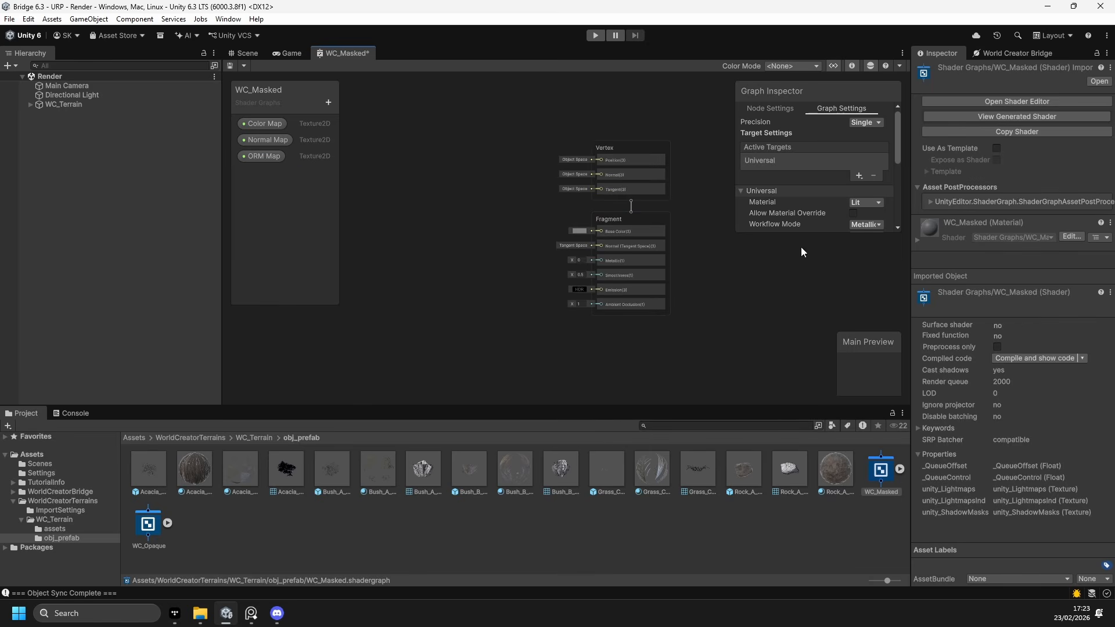
{"action": "left_click_drag", "start_coordinate": [790, 234], "coordinate": [790, 301]}
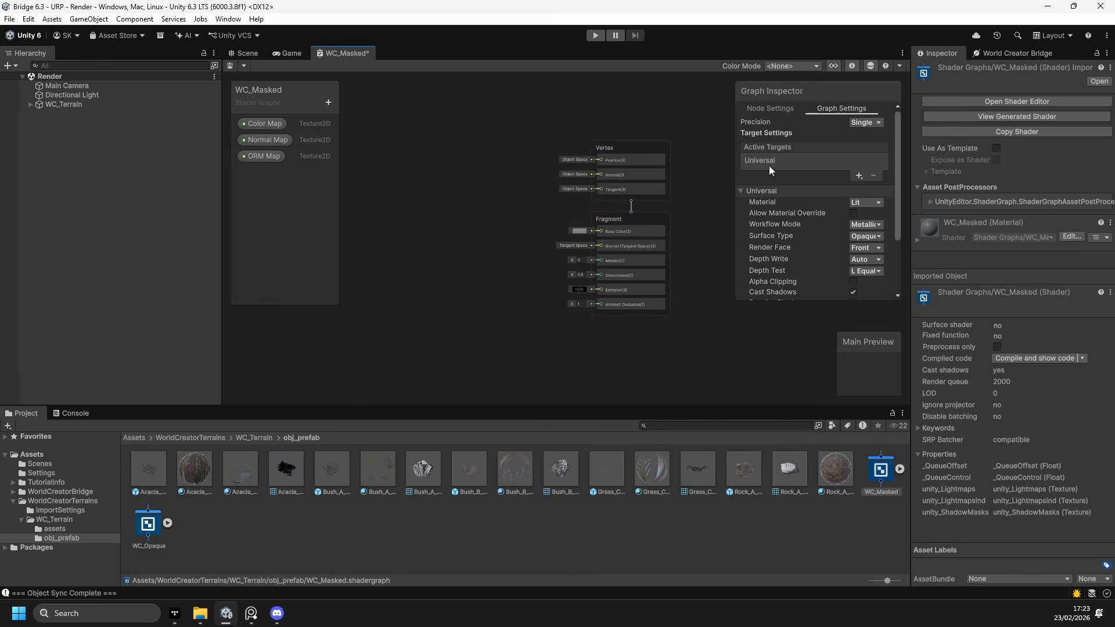
{"action": "scroll", "coordinate": [818, 210], "scroll_direction": "down", "scroll_amount": 3}
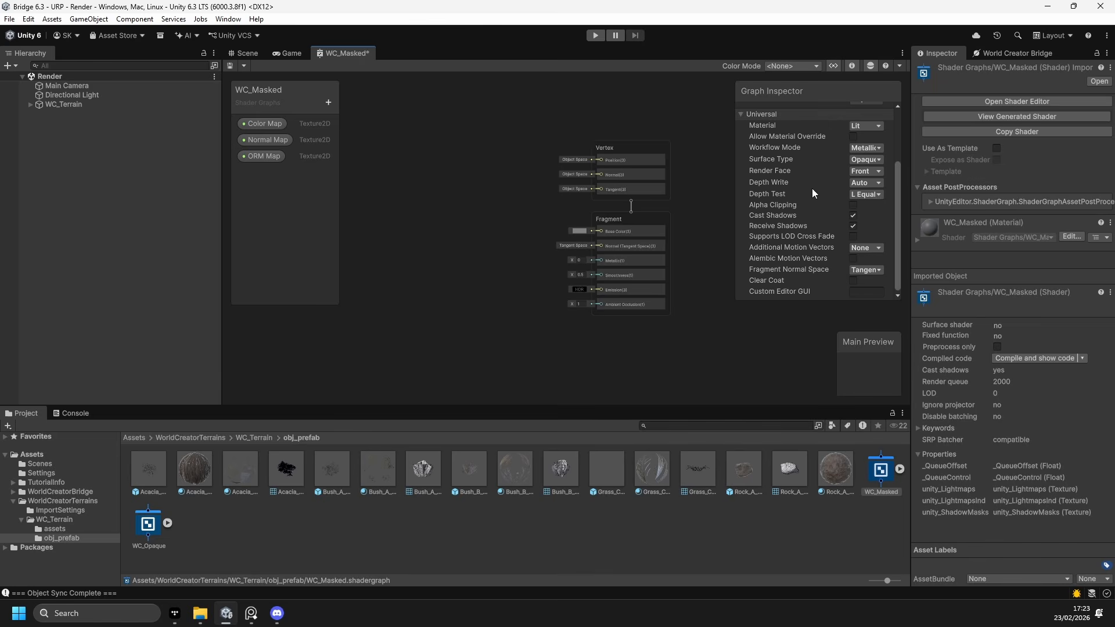
{"action": "left_click", "coordinate": [854, 207]}
{"action": "scroll", "coordinate": [827, 225], "scroll_direction": "up", "scroll_amount": 3}
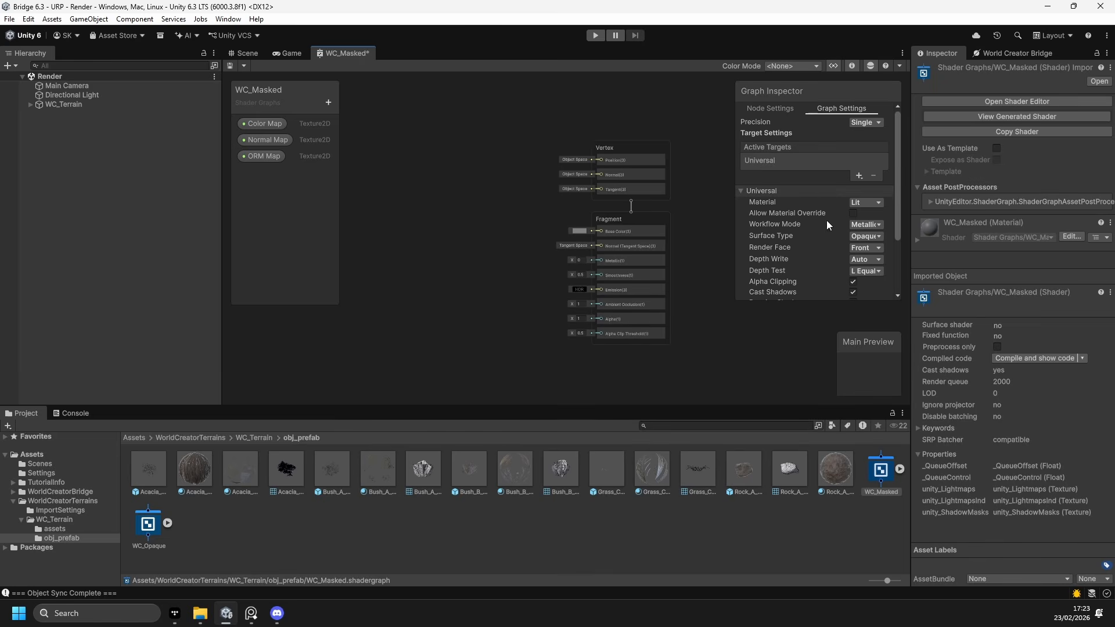
{"action": "left_click", "coordinate": [866, 247]}
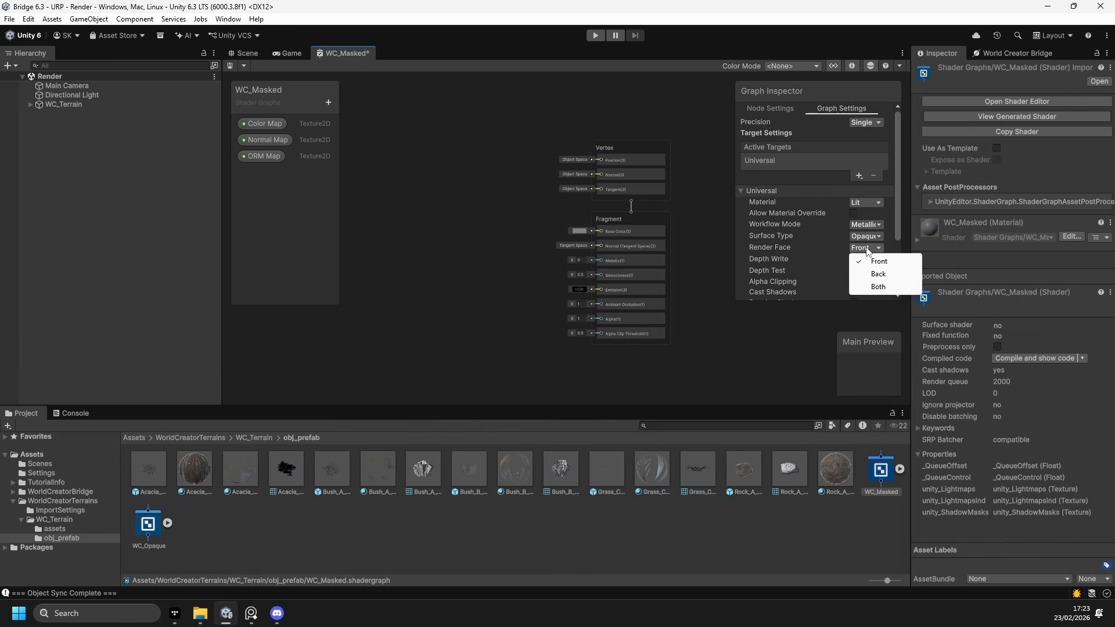
{"action": "left_click", "coordinate": [879, 287]}
Step: Place the Color Map in the WC_Masked graph and connect it to a new Sample Texture 2D node
{"action": "left_click_drag", "start_coordinate": [277, 124], "coordinate": [441, 110]}
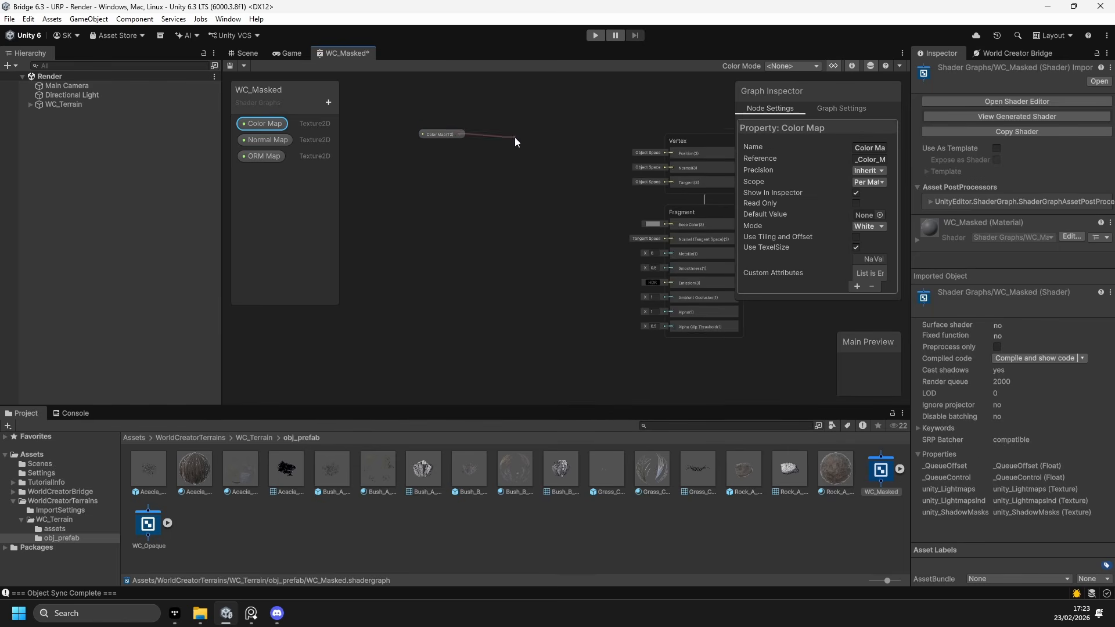
{"action": "key", "text": "space"}
{"action": "type", "text": "sampl"}
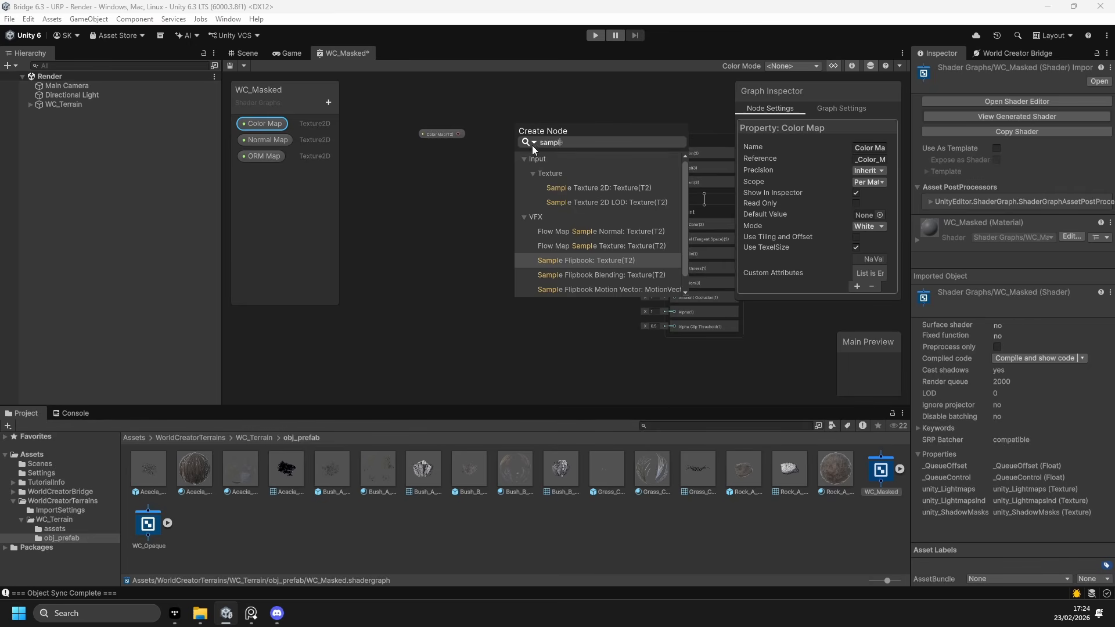
{"action": "left_click", "coordinate": [575, 188]}
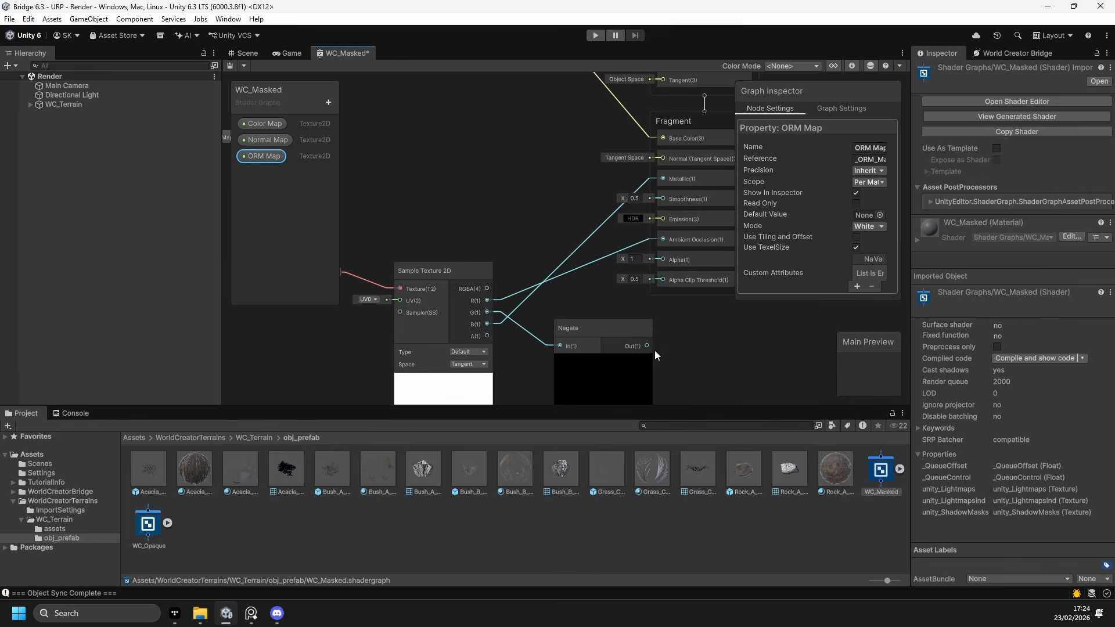
Step: Place the Normal Map in the graph, connect it to a new Sample Texture 2D node and collapse that node's preview
{"action": "middle_click_drag", "start_coordinate": [490, 184], "coordinate": [752, 200]}
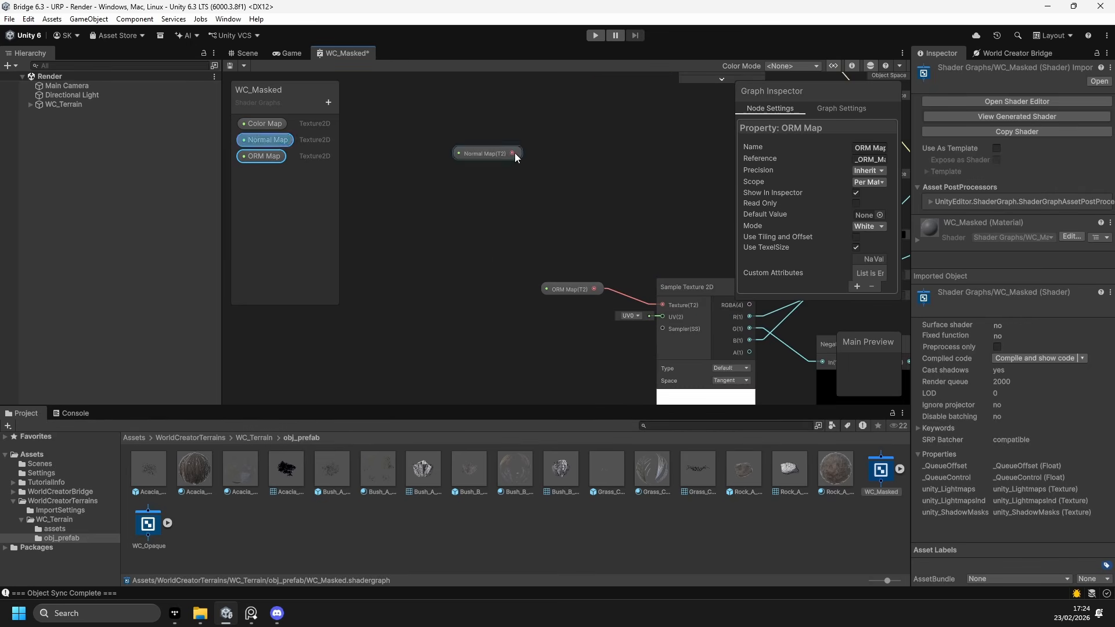
{"action": "key", "text": "space"}
{"action": "type", "text": "sam"}
{"action": "left_click", "coordinate": [591, 202]}
{"action": "middle_click_drag", "start_coordinate": [473, 212], "coordinate": [365, 224]}
{"action": "left_click", "coordinate": [479, 266]}
Step: Connect the Normal Map sample's R output to the X input of a new Vector 3 node
{"action": "left_click_drag", "start_coordinate": [510, 189], "coordinate": [613, 193]}
{"action": "type", "text": "vector"}
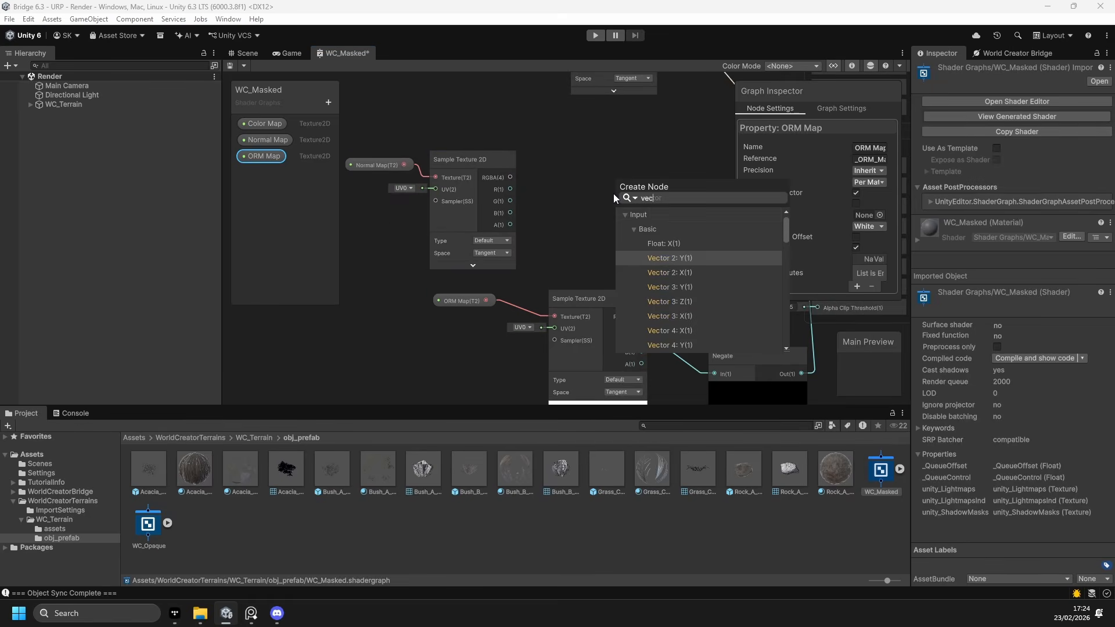
{"action": "double_click", "coordinate": [704, 318]}
Step: Route the Normal Map sample's B output through a Negate node to the Vector 3 Z input and set the sample's type to Normal
{"action": "middle_click_drag", "start_coordinate": [537, 205], "coordinate": [501, 223]}
{"action": "left_click_drag", "start_coordinate": [474, 219], "coordinate": [521, 264]}
{"action": "type", "text": "negate"}
{"action": "double_click", "coordinate": [593, 387]}
{"action": "left_click_drag", "start_coordinate": [610, 277], "coordinate": [579, 248]}
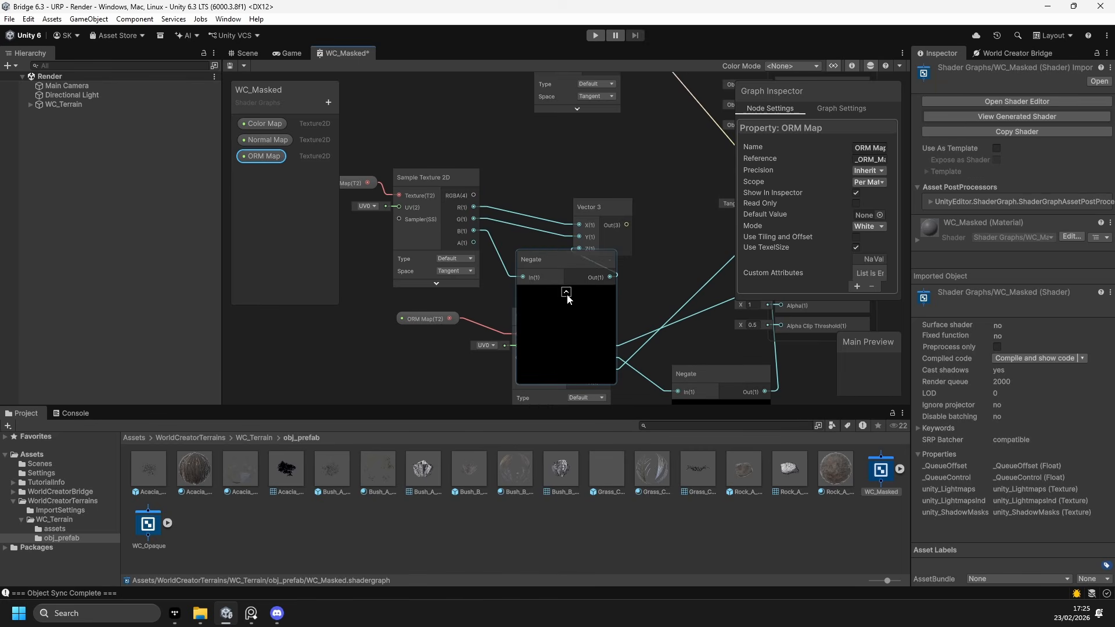
{"action": "left_click", "coordinate": [566, 293]}
{"action": "left_click", "coordinate": [451, 259]}
{"action": "left_click", "coordinate": [480, 284]}
Step: Connect the Vector 3 output to the False input of a new Branch node and collapse the Branch preview
{"action": "middle_click_drag", "start_coordinate": [511, 249], "coordinate": [412, 280]}
{"action": "left_click_drag", "start_coordinate": [528, 254], "coordinate": [581, 221]}
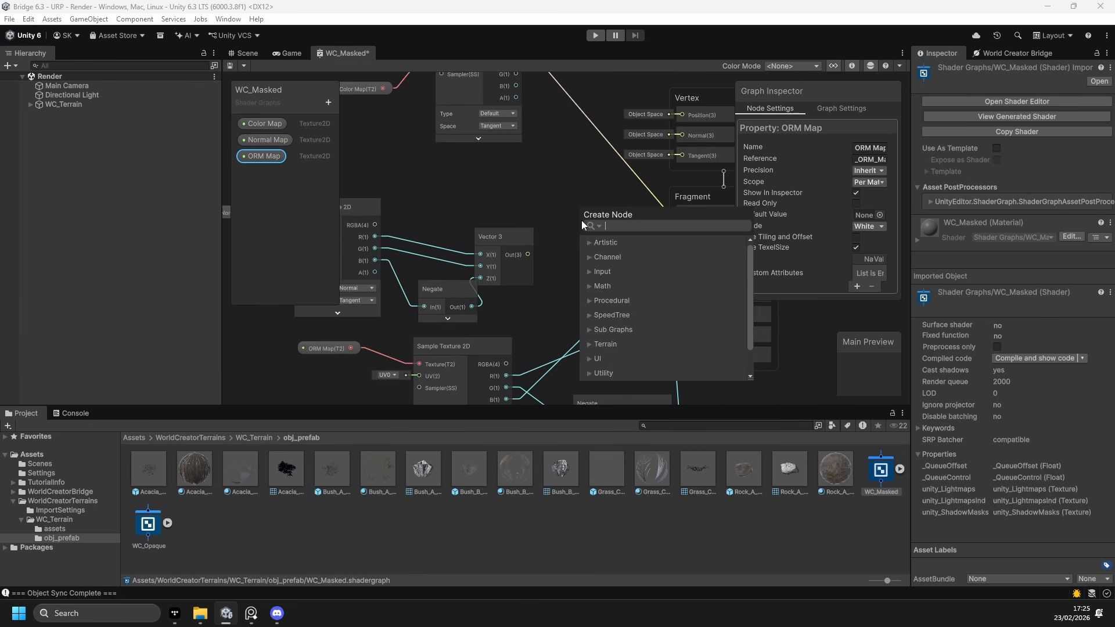
{"action": "type", "text": "branch"}
{"action": "key", "text": "Down"}
{"action": "key", "text": "Down"}
{"action": "key", "text": "Return"}
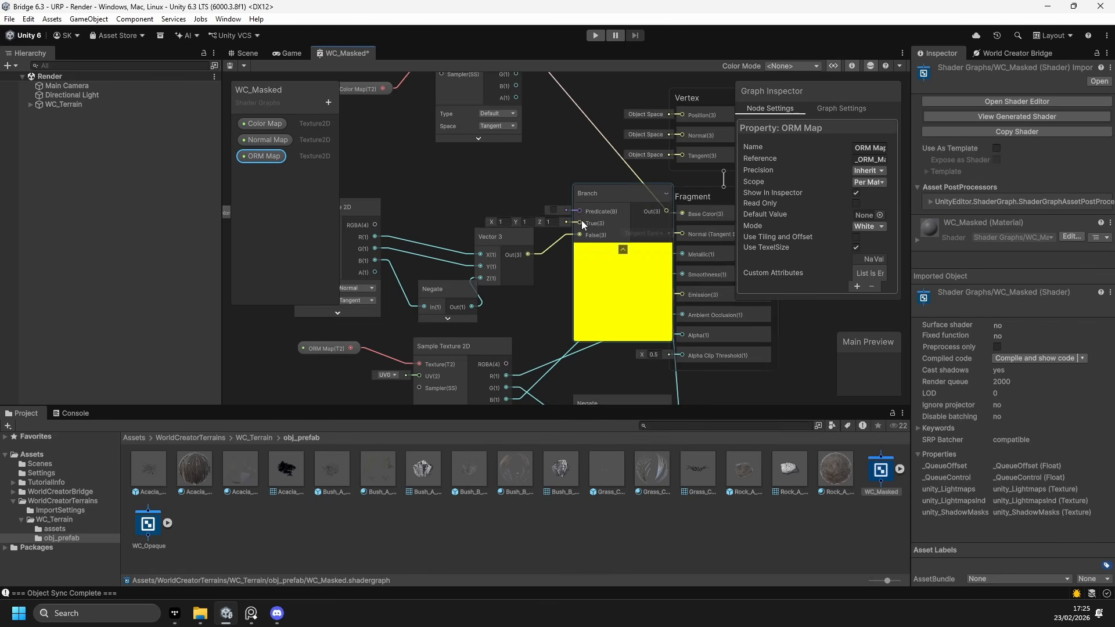
{"action": "left_click", "coordinate": [623, 248]}
Step: Wire the Branch node with the normal sample's RGBA as True, an Is Front Face node as Predicate, and its output to Normal (Tangent Space)
{"action": "middle_click_drag", "start_coordinate": [465, 176], "coordinate": [541, 207]}
{"action": "left_click_drag", "start_coordinate": [454, 257], "coordinate": [549, 224]}
{"action": "type", "text": "is fr"}
{"action": "key", "text": "Return"}
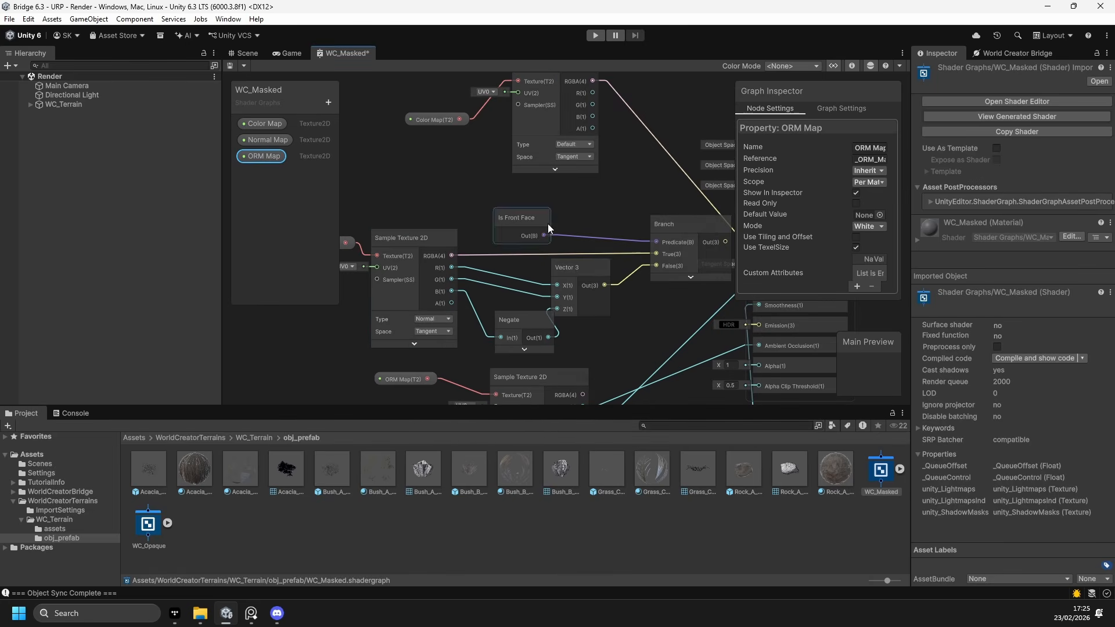
{"action": "middle_click_drag", "start_coordinate": [716, 238], "coordinate": [610, 232]}
{"action": "left_click_drag", "start_coordinate": [654, 280], "coordinate": [671, 236]}
Step: Connect the Color Map sample's A output to Alpha, set Alpha Clip Threshold to 0.1 and save the WC_Masked graph
{"action": "middle_click_drag", "start_coordinate": [510, 124], "coordinate": [492, 153]}
{"action": "left_click_drag", "start_coordinate": [471, 129], "coordinate": [637, 319]}
{"action": "left_click", "coordinate": [610, 341]}
{"action": "key", "text": "ctrl+s"}
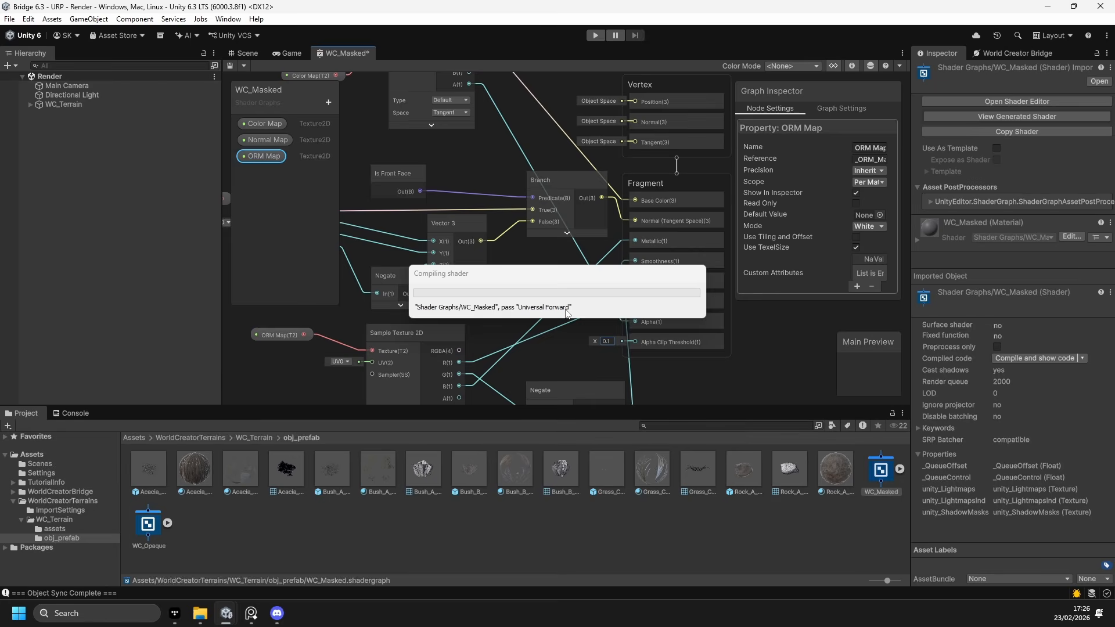
Step: Return to the scene and create a material named Acacia_Bark in the obj_prefab folder
{"action": "left_click", "coordinate": [247, 54]}
{"action": "right_click", "coordinate": [312, 545]}
{"action": "mouse_move", "coordinate": [324, 192]}
{"action": "left_click", "coordinate": [521, 208]}
{"action": "type", "text": "A"}
{"action": "type", "text": "cacia_Bark"}
{"action": "key", "text": "Return"}
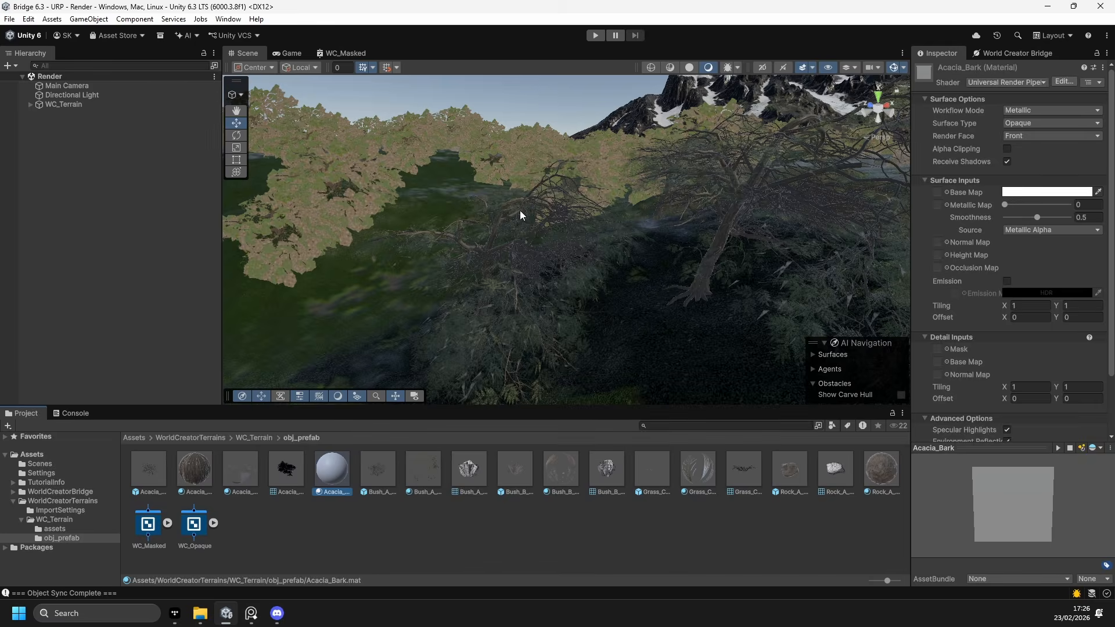
Step: Create a second material named Acacia_Canopee in the obj_prefab folder
{"action": "right_click", "coordinate": [412, 522]}
{"action": "mouse_move", "coordinate": [487, 185]}
{"action": "left_click", "coordinate": [690, 199]}
{"action": "type", "text": "Acada_Bark"}
{"action": "key", "text": "Return"}
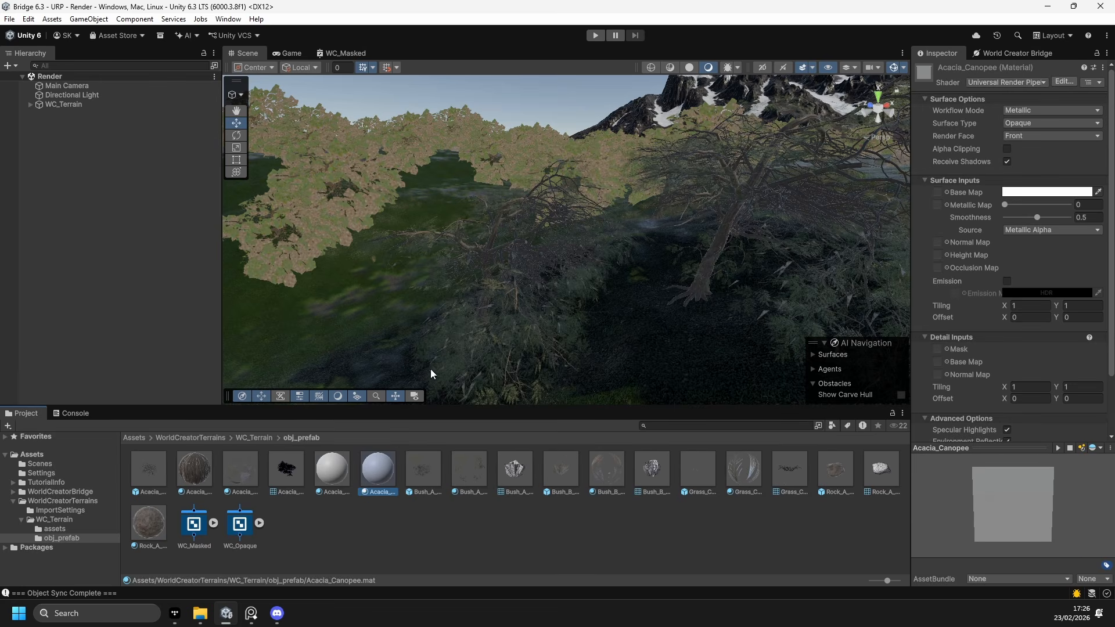
Step: Assign the WC_Opaque shader to the Acacia_Bark material and the WC_Masked shader to the Acacia_Canopee material
{"action": "left_click", "coordinate": [1030, 84]}
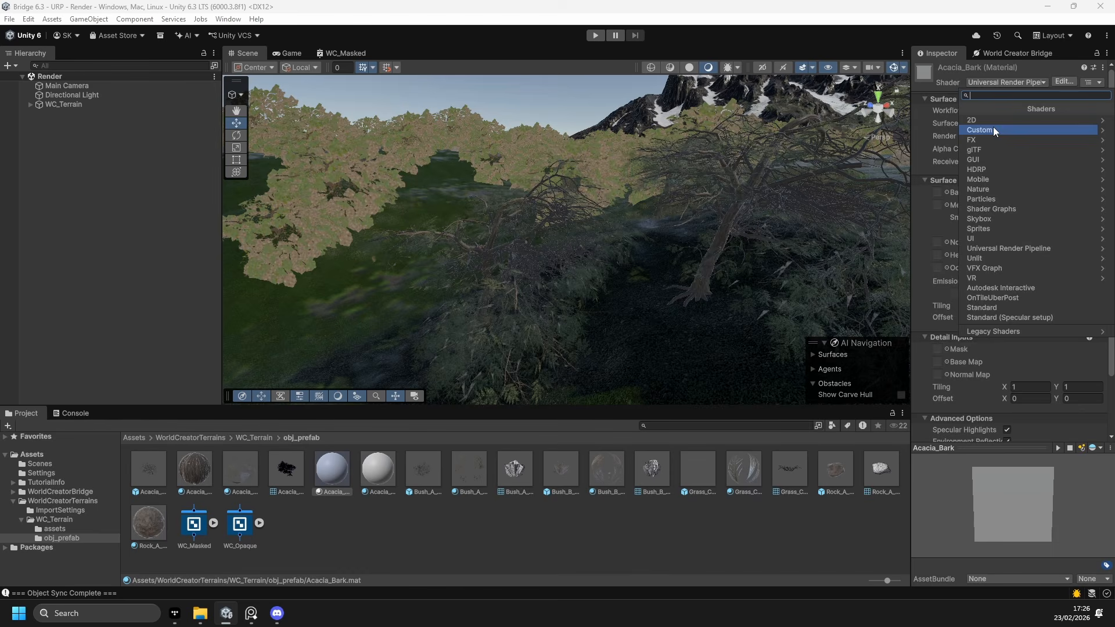
{"action": "left_click", "coordinate": [1002, 204]}
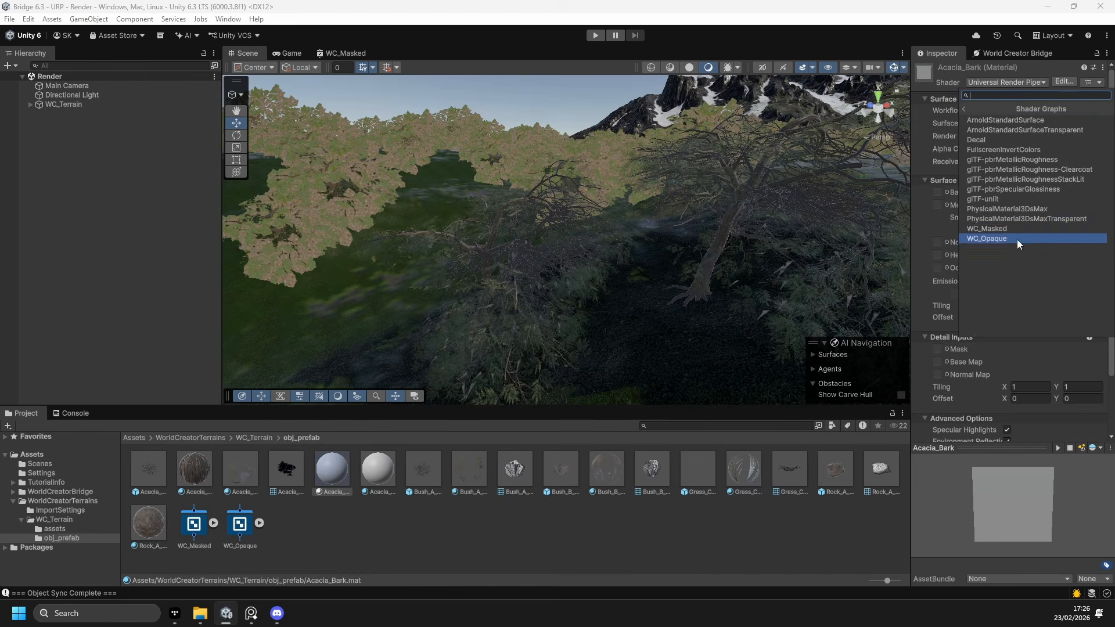
{"action": "left_click", "coordinate": [1017, 238]}
{"action": "left_click", "coordinate": [372, 472]}
{"action": "left_click", "coordinate": [1014, 81]}
{"action": "left_click", "coordinate": [1003, 209]}
{"action": "left_click", "coordinate": [1005, 230]}
Step: Assign the three acacia bark textures to the Color Map, Normal Map and ORM Map of the Acacia_Bark material
{"action": "left_click", "coordinate": [332, 473]}
{"action": "left_click", "coordinate": [1101, 156]}
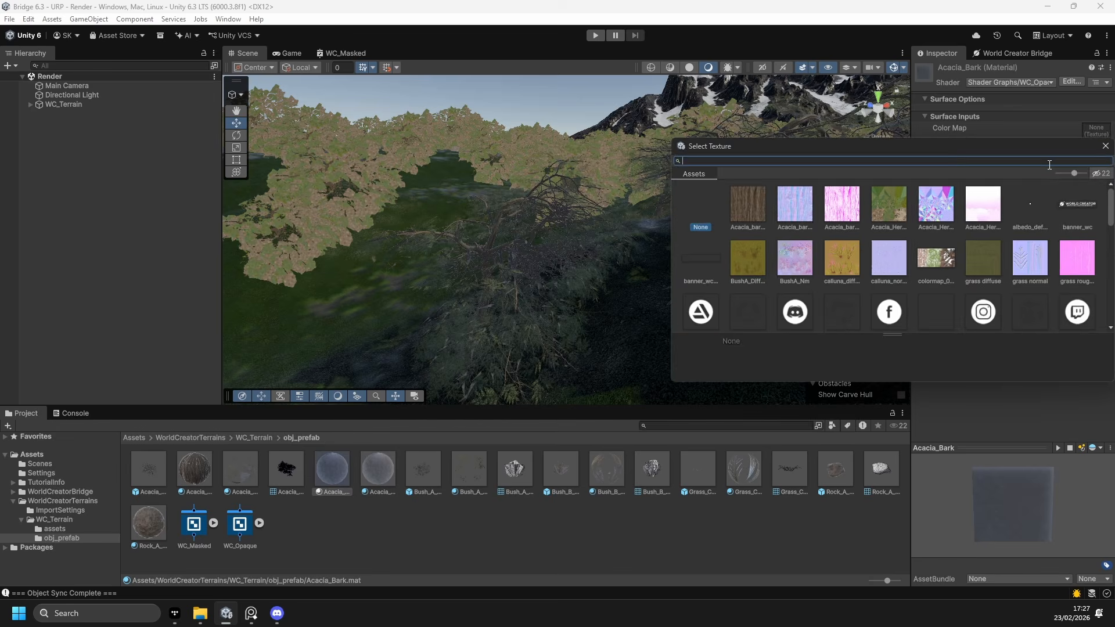
{"action": "left_click", "coordinate": [1106, 145]}
{"action": "left_click", "coordinate": [1102, 197]}
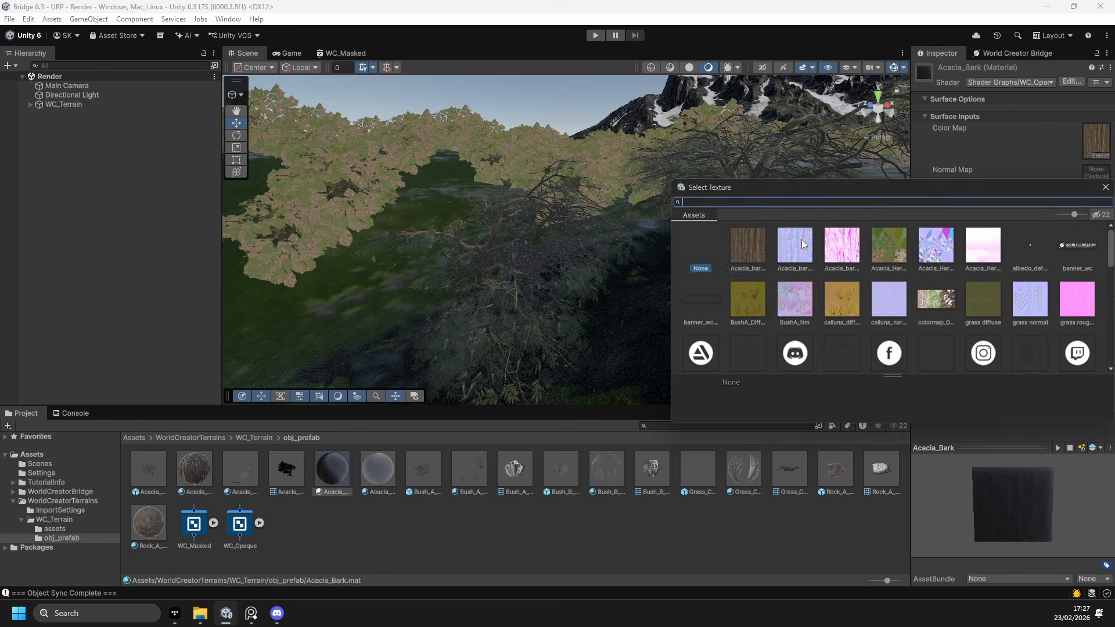
{"action": "double_click", "coordinate": [802, 240]}
{"action": "left_click", "coordinate": [1103, 240]}
{"action": "double_click", "coordinate": [843, 288]}
Step: Assign the acacia foliage color, normal and ORM textures to the Color Map, Normal Map and ORM Map of the Acacia_Canopee material
{"action": "left_click", "coordinate": [378, 469]}
{"action": "left_click", "coordinate": [1102, 156]}
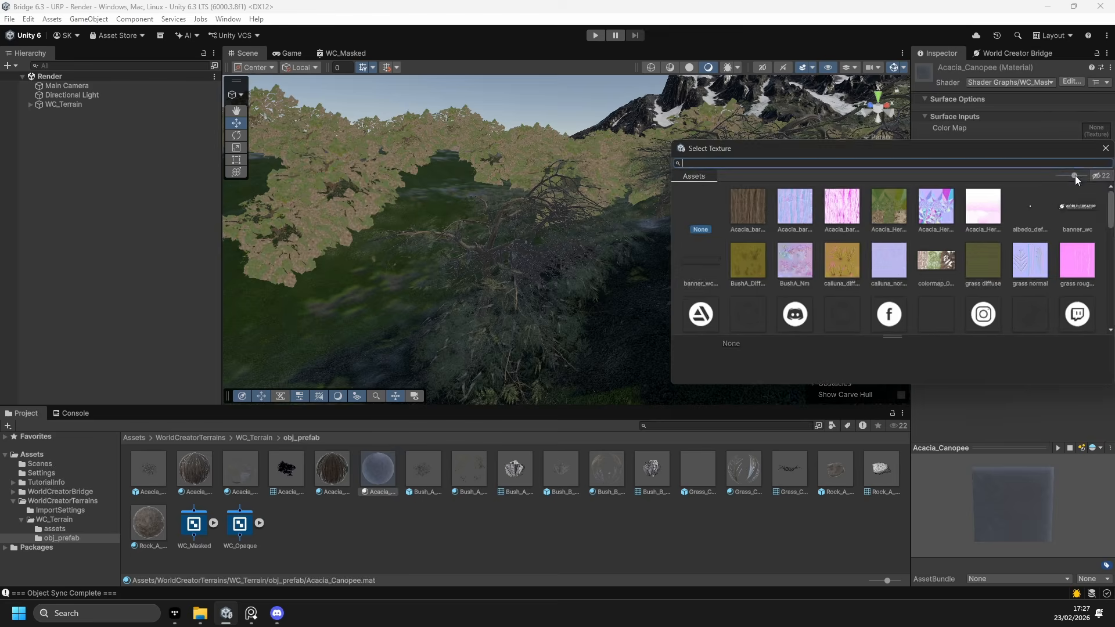
{"action": "double_click", "coordinate": [884, 211]}
{"action": "left_click", "coordinate": [1102, 198]}
{"action": "double_click", "coordinate": [936, 245]}
{"action": "left_click", "coordinate": [1096, 213]}
{"action": "double_click", "coordinate": [971, 295]}
Step: In the acacia prefab, set material Element 0 to Acacia_Bark and Element 1 to Acacia_Canopee, and return to the scene
{"action": "double_click", "coordinate": [150, 463]}
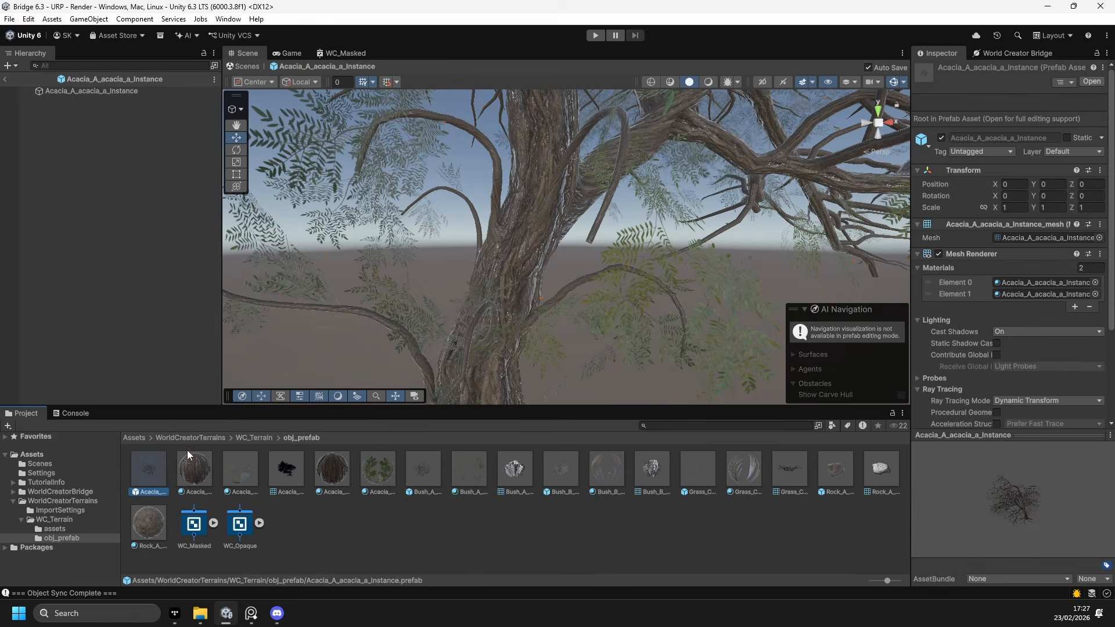
{"action": "left_click_drag", "start_coordinate": [333, 475], "coordinate": [1029, 285]}
{"action": "left_click_drag", "start_coordinate": [378, 476], "coordinate": [1029, 294]}
{"action": "right_click_drag", "start_coordinate": [650, 252], "coordinate": [564, 343]}
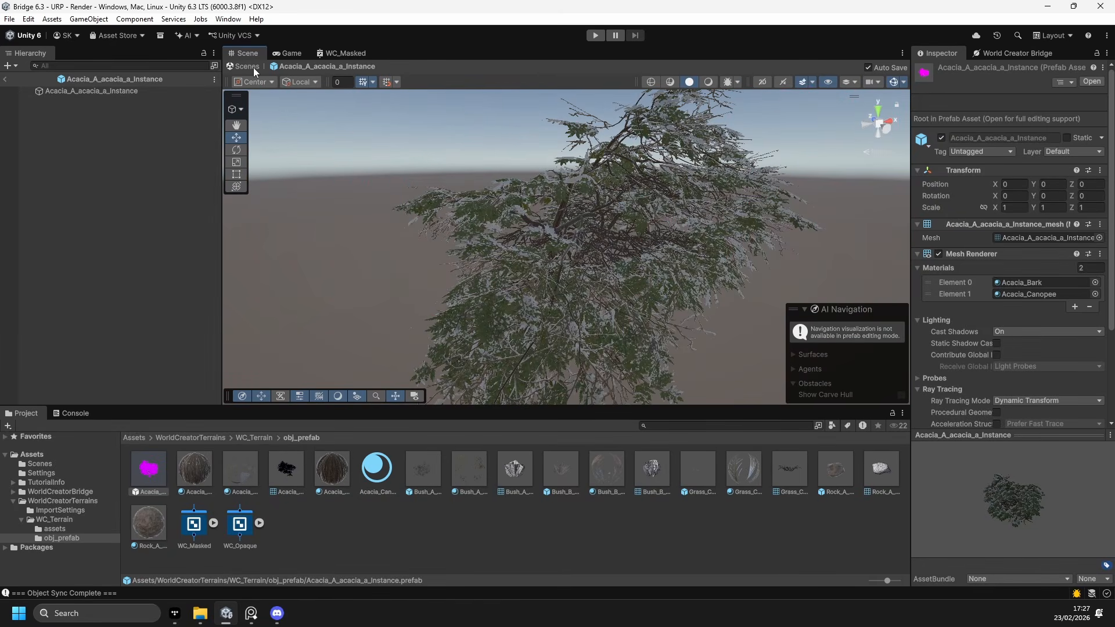
{"action": "left_click", "coordinate": [252, 68]}
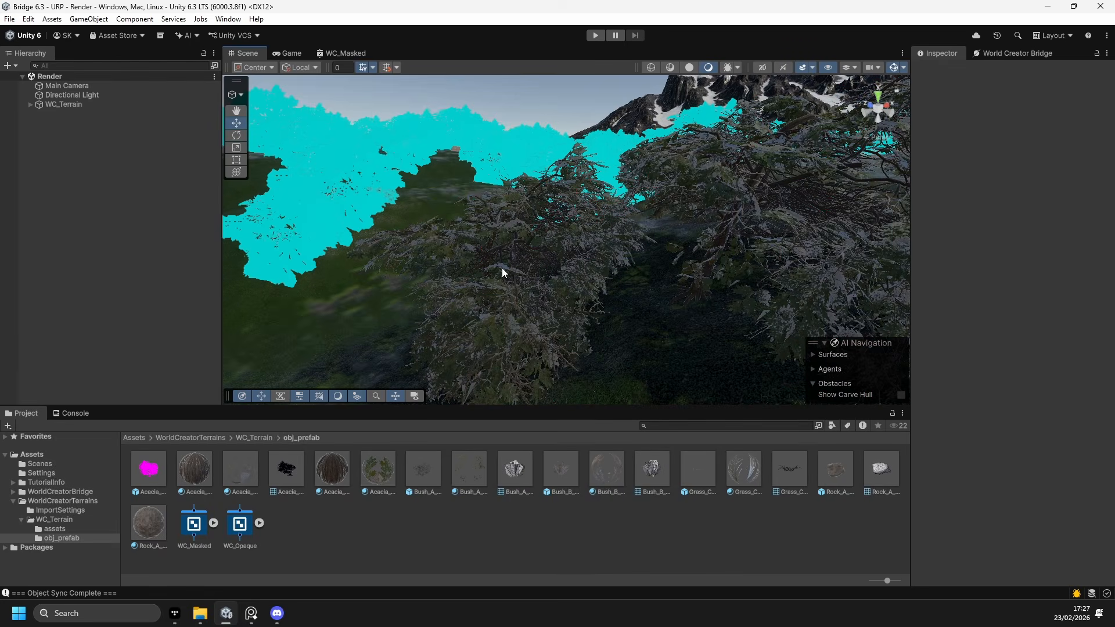
Step: In the WC_Masked shader graph, delete the connection from the ORM texture's B channel to Metallic and save the graph
{"action": "left_click", "coordinate": [332, 468]}
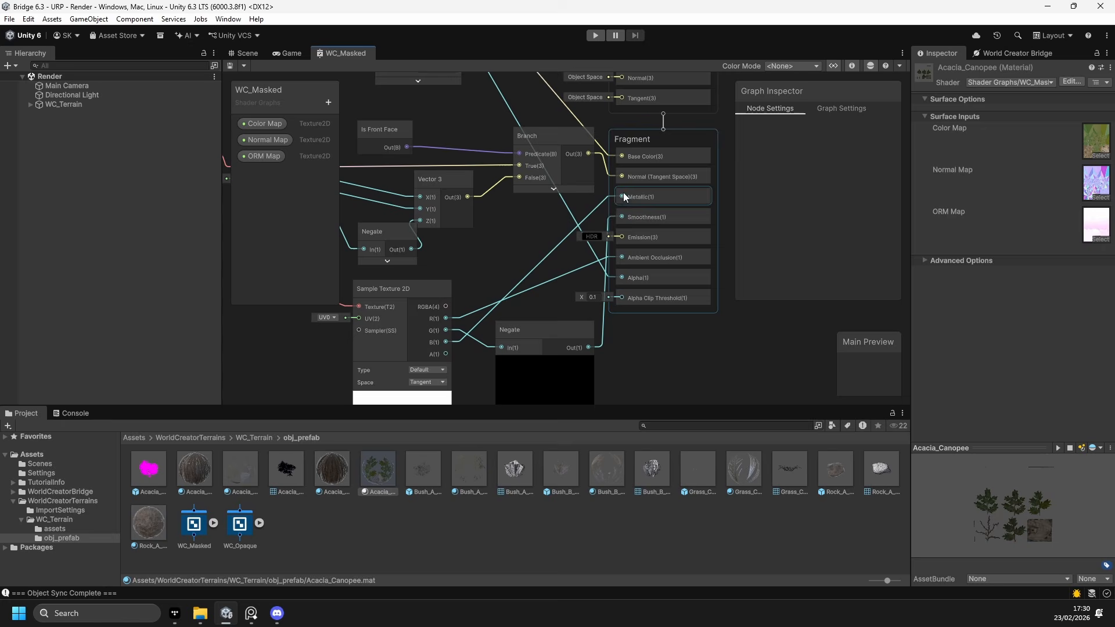
{"action": "left_click_drag", "start_coordinate": [622, 197], "coordinate": [593, 201]}
{"action": "key", "text": "Escape"}
{"action": "left_click", "coordinate": [552, 252]}
{"action": "key", "text": "Delete"}
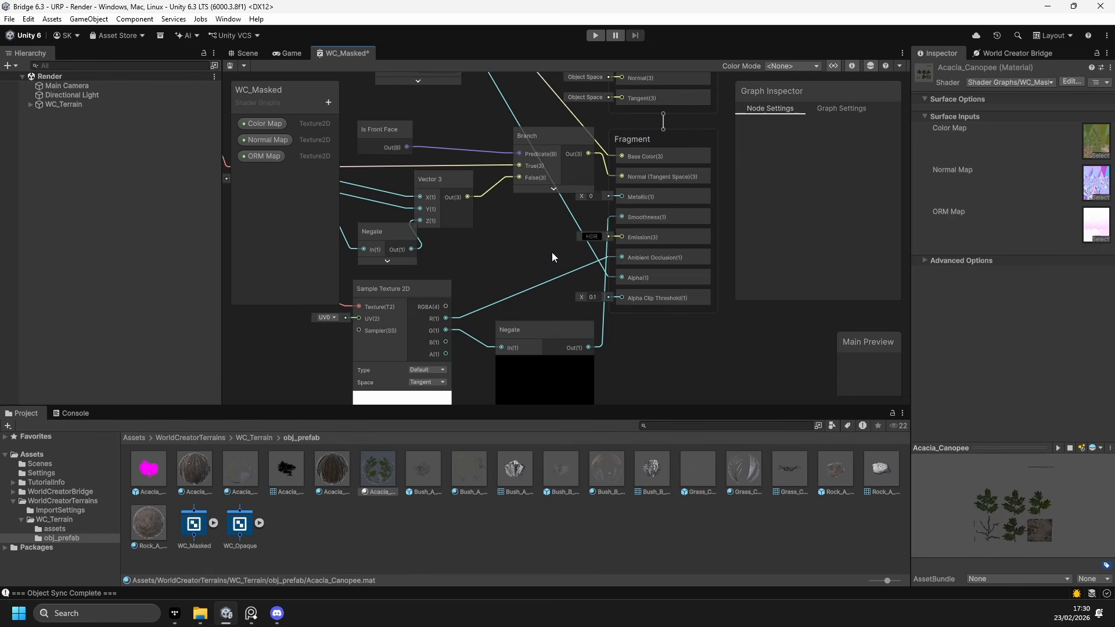
{"action": "key", "text": "ctrl+s"}
Step: In the WC_Opaque shader graph, delete the connection feeding Metallic, save the graph and return to the scene
{"action": "left_click", "coordinate": [337, 470]}
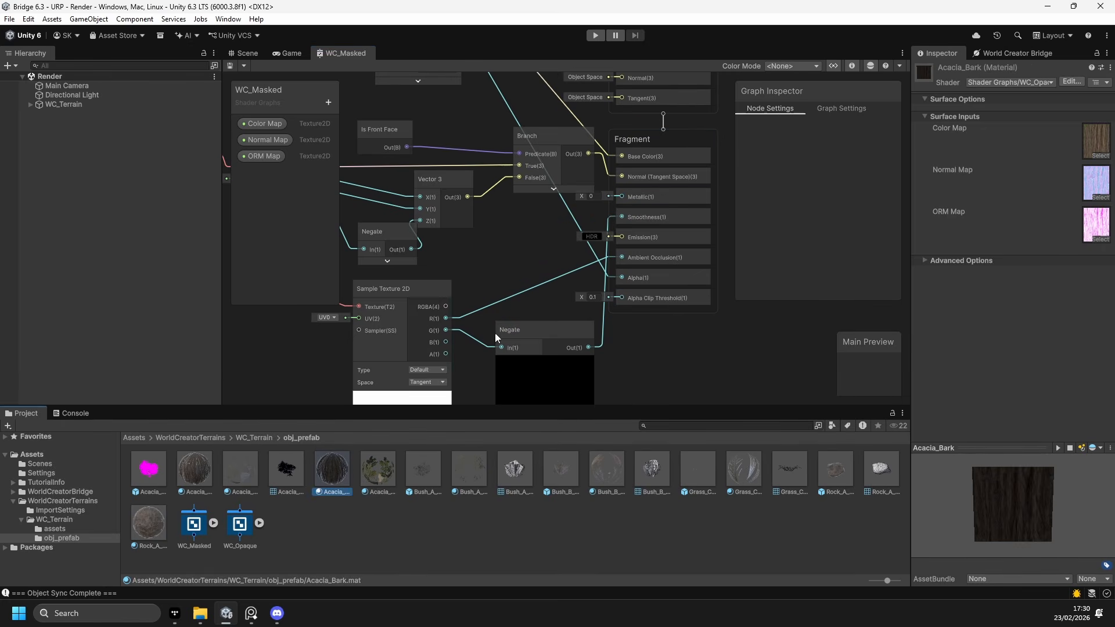
{"action": "double_click", "coordinate": [240, 524]}
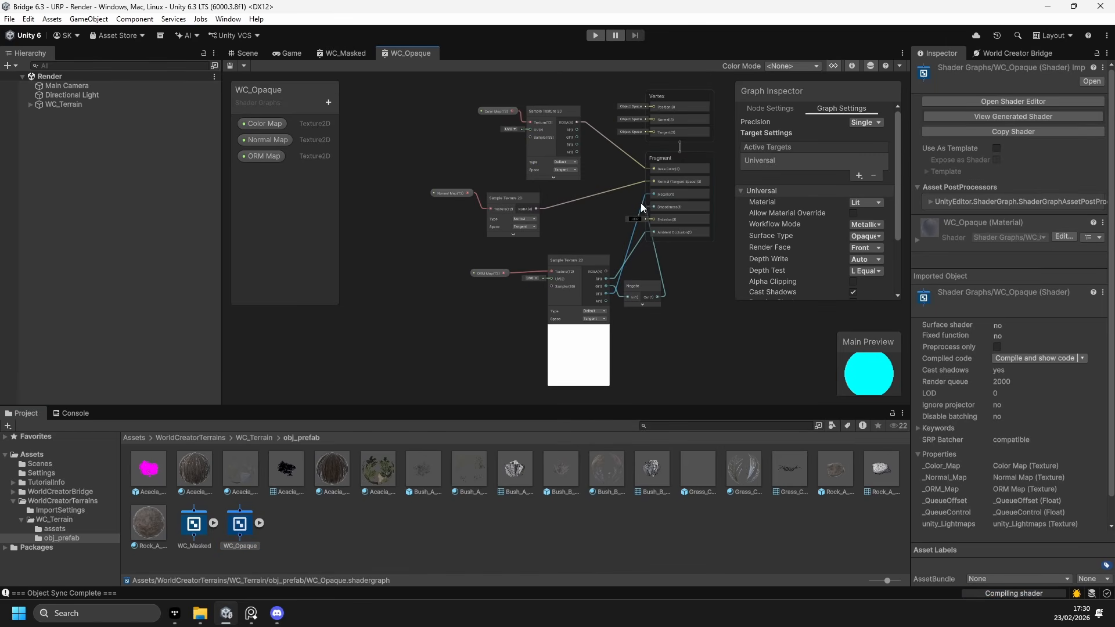
{"action": "key", "text": "Delete"}
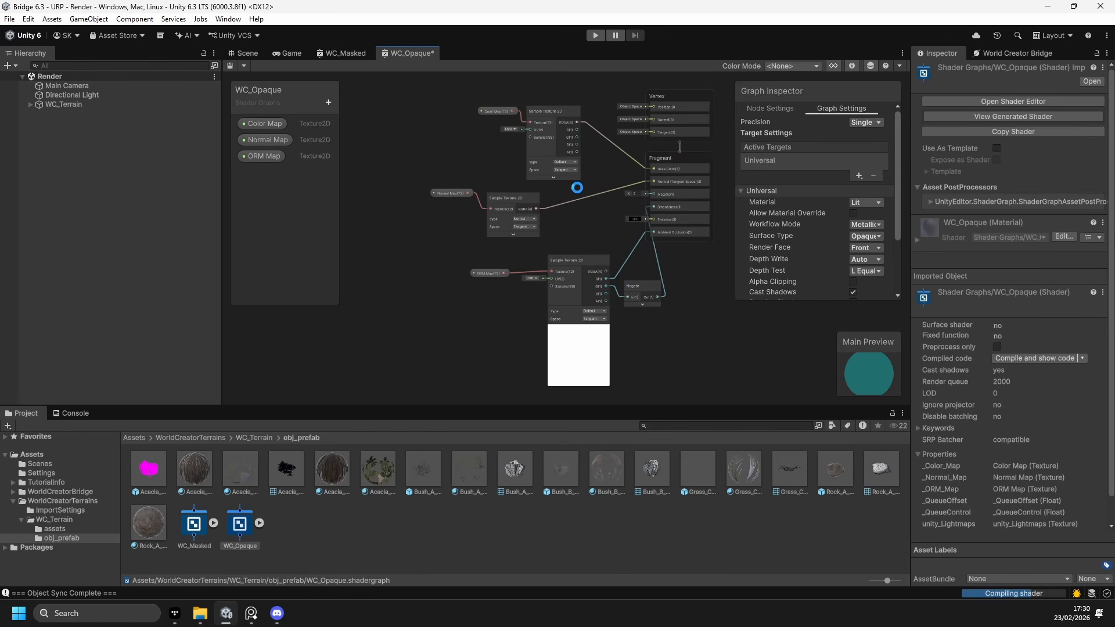
{"action": "left_click", "coordinate": [247, 54]}
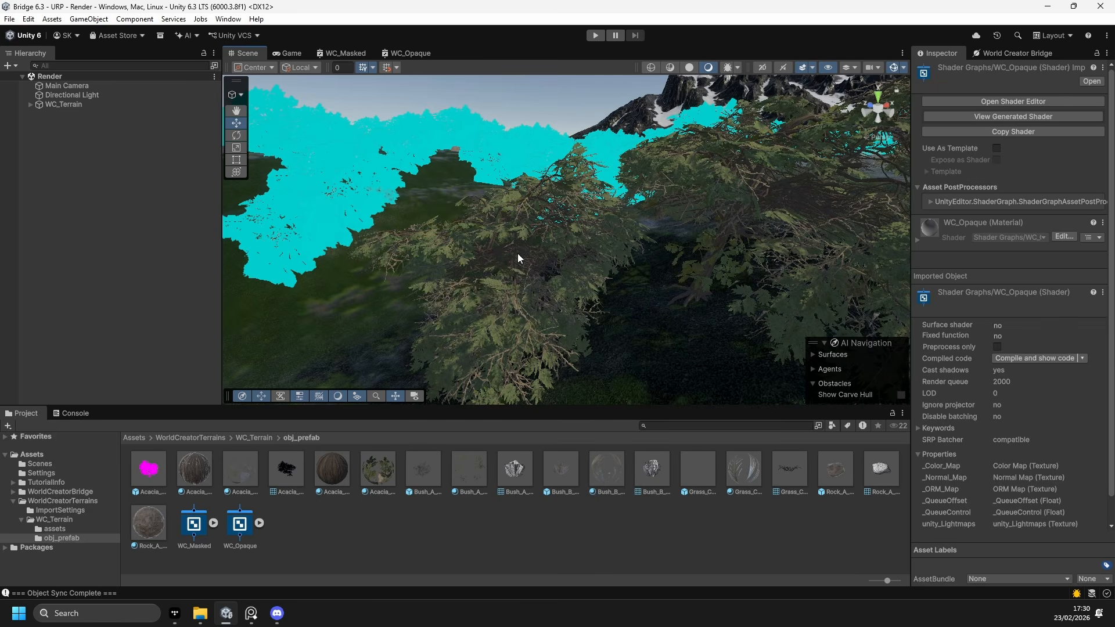
Step: Expand WC_Terrain, select the WC_Terrain_0_0 tile and raise its Detail Distance to about 289
{"action": "right_click_drag", "start_coordinate": [532, 267], "coordinate": [705, 233]}
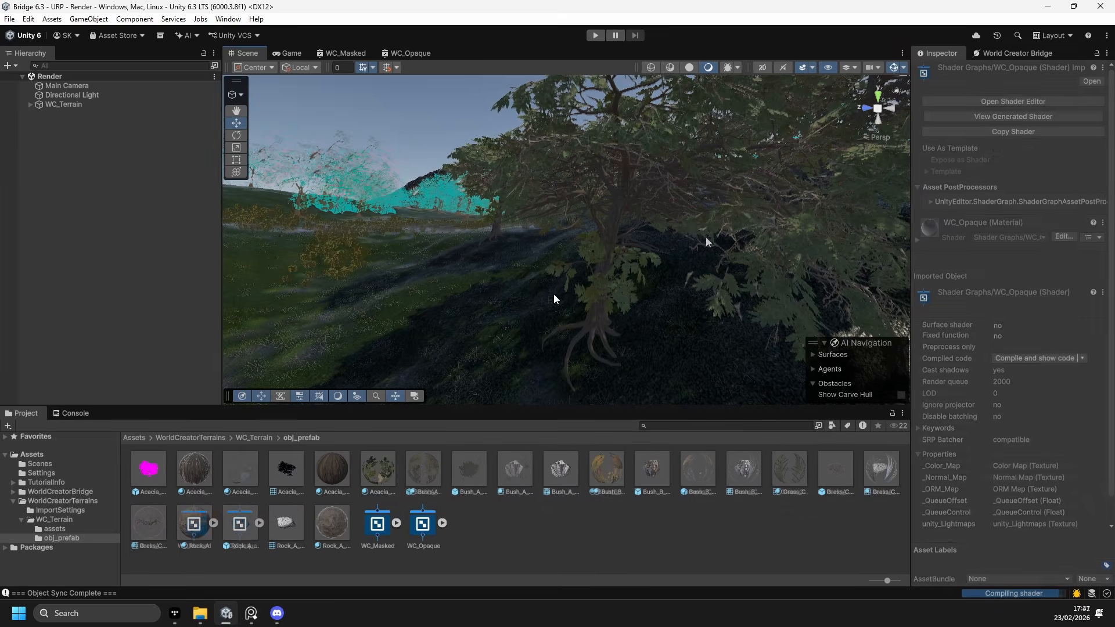
{"action": "right_click_drag", "start_coordinate": [553, 294], "coordinate": [466, 343]}
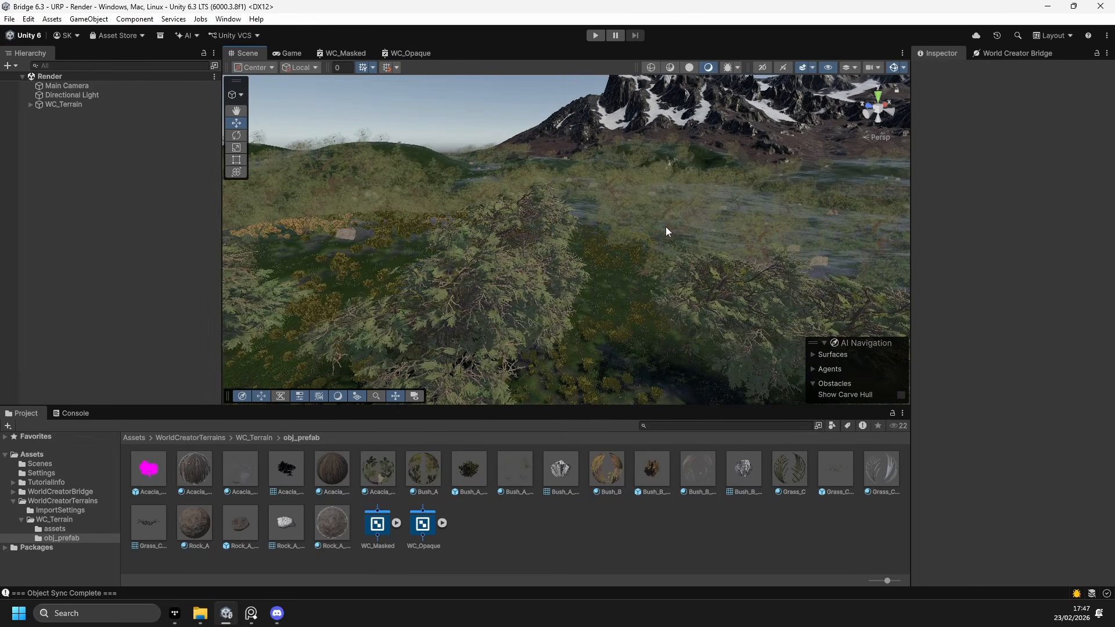
{"action": "left_click", "coordinate": [34, 105]}
{"action": "left_click", "coordinate": [86, 115]}
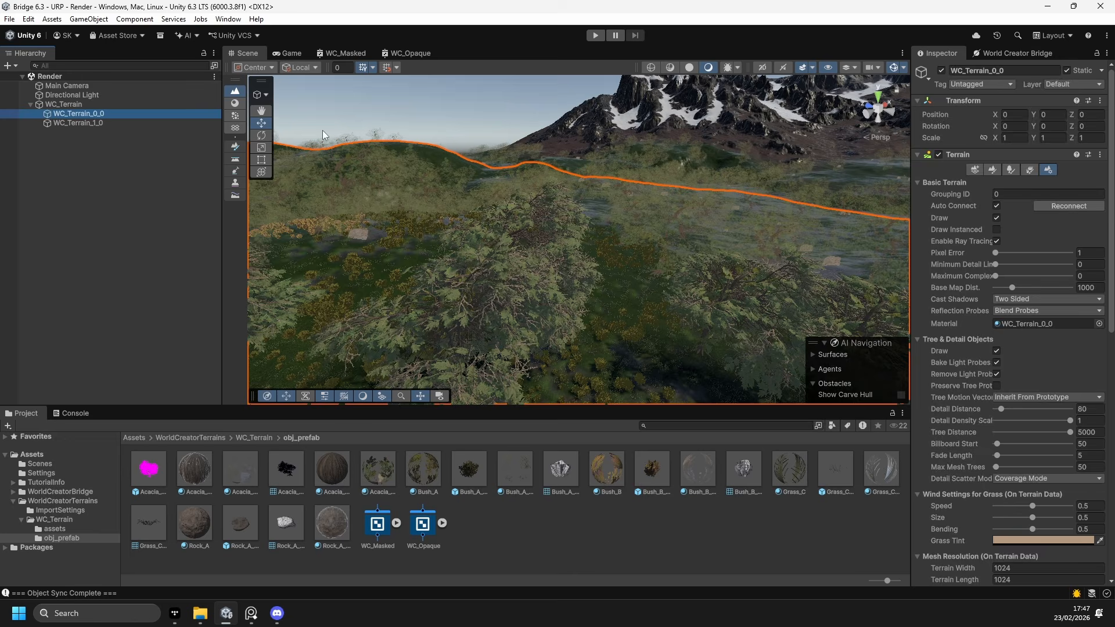
{"action": "scroll", "coordinate": [975, 277], "scroll_direction": "down", "scroll_amount": 5}
{"action": "scroll", "coordinate": [975, 277], "scroll_direction": "down", "scroll_amount": 2}
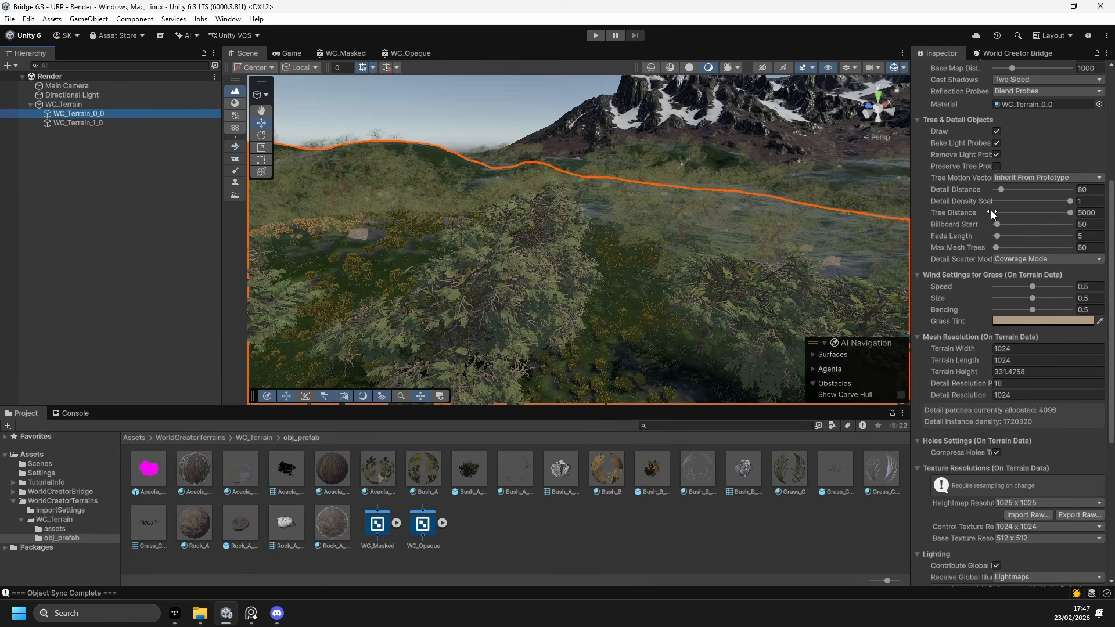
{"action": "left_click_drag", "start_coordinate": [1001, 190], "coordinate": [1002, 225]}
Step: Raise the Billboard Start distance of the WC_Terrain_0_0 tile to about 1487
{"action": "left_click", "coordinate": [1087, 226]}
{"action": "type", "text": "250"}
{"action": "left_click_drag", "start_coordinate": [687, 177], "coordinate": [482, 175], "text": "alt"}
{"action": "left_click_drag", "start_coordinate": [1005, 224], "coordinate": [1037, 225]}
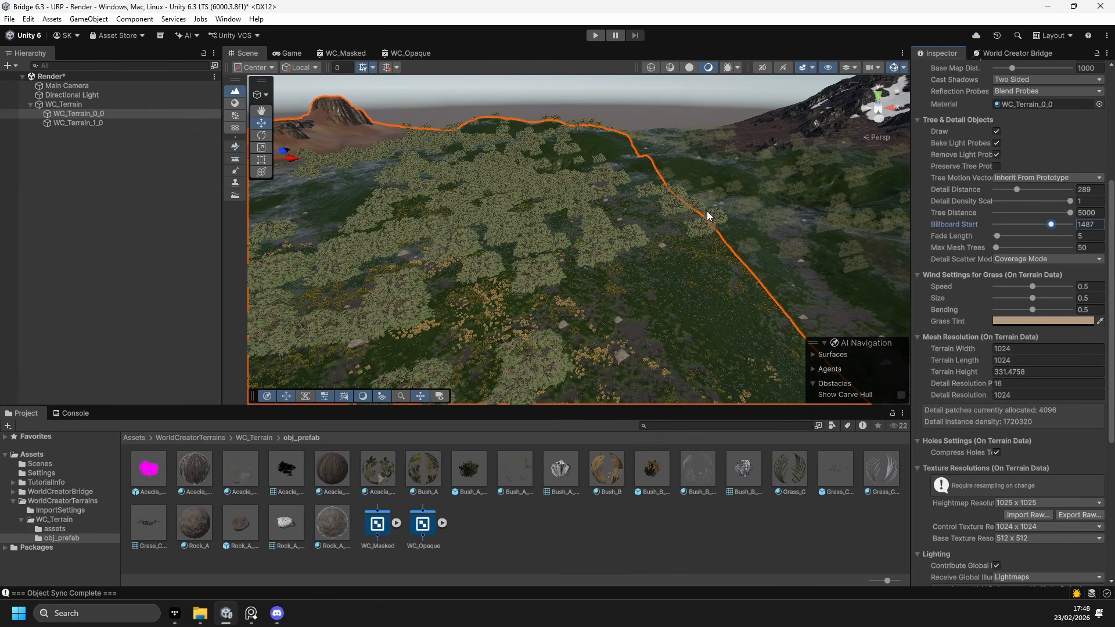
Step: Select the WC_Terrain_1_0 tile and raise its Billboard Start distance to about 962
{"action": "left_click", "coordinate": [686, 166]}
{"action": "left_click_drag", "start_coordinate": [997, 225], "coordinate": [1032, 224]}
{"action": "left_click_drag", "start_coordinate": [685, 192], "coordinate": [519, 150], "text": "alt"}
{"action": "right_click_drag", "start_coordinate": [519, 150], "coordinate": [890, 147]}
{"action": "key", "text": "w"}
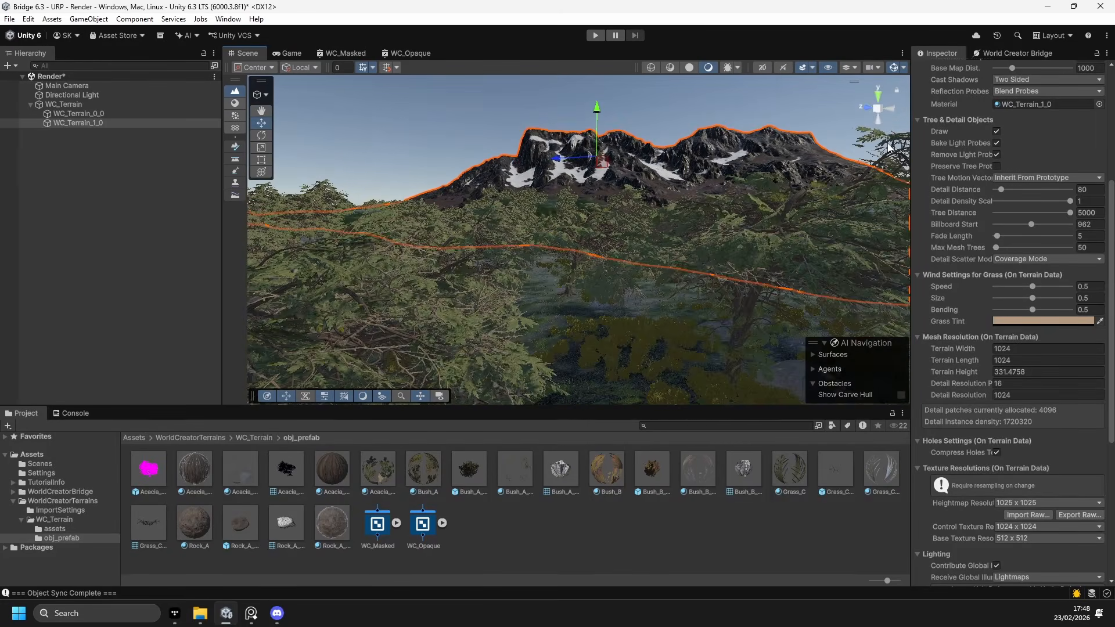